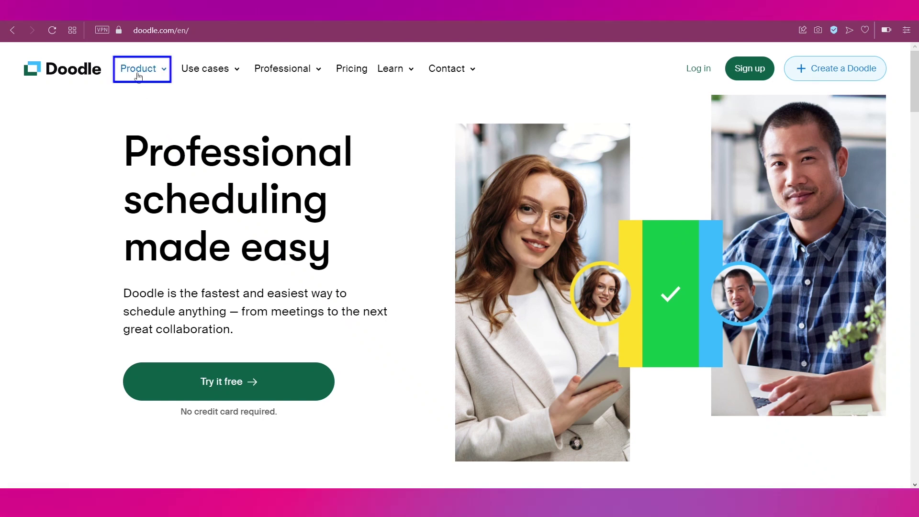
Open the Product menu on the Doodle home page to show the feature list.
left_click(138, 77)
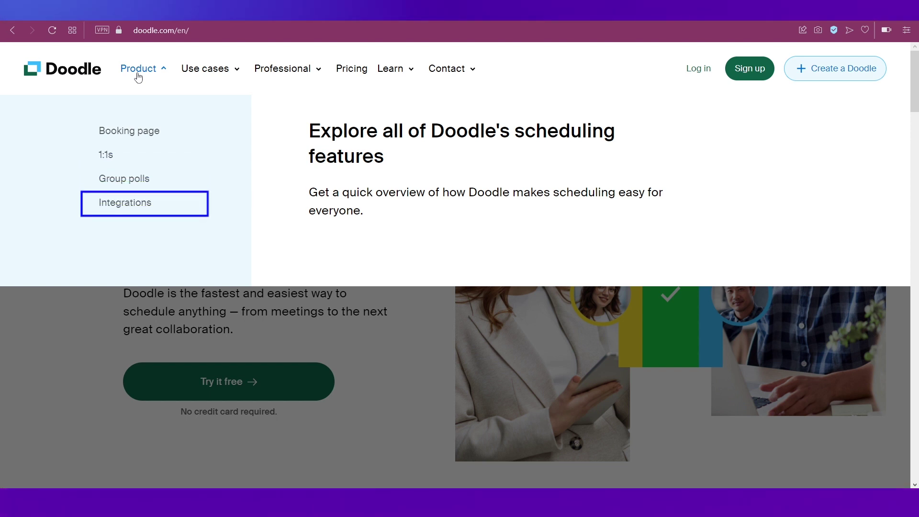
Browse the Use cases and Professional dropdowns in the navigation bar.
key("Tab")
left_click(200, 75)
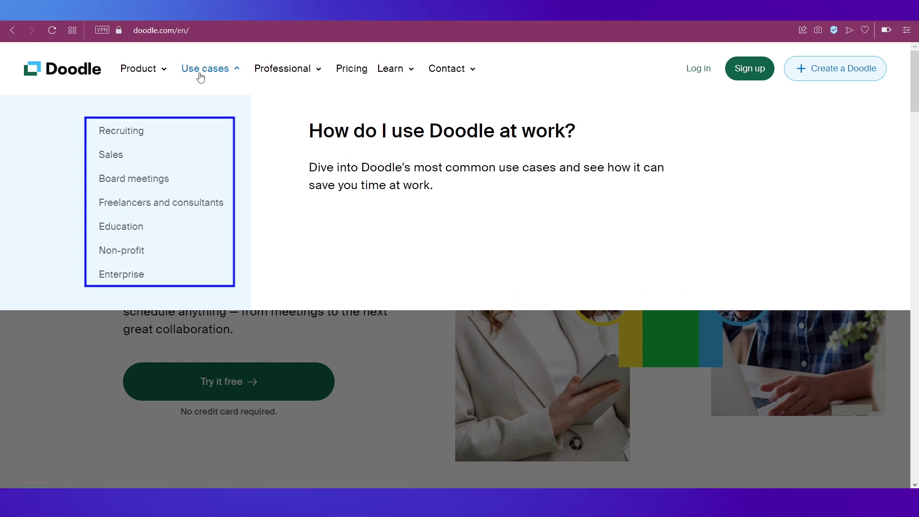
key("Tab")
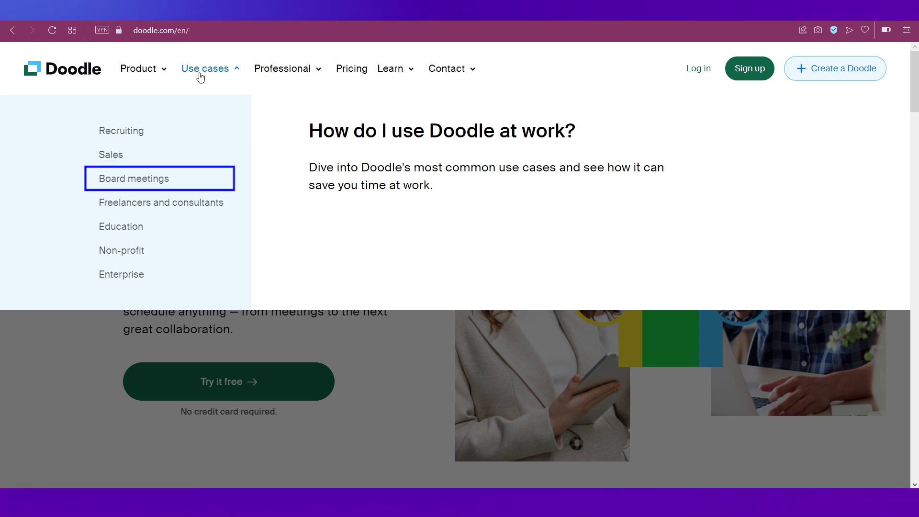
key("Tab")
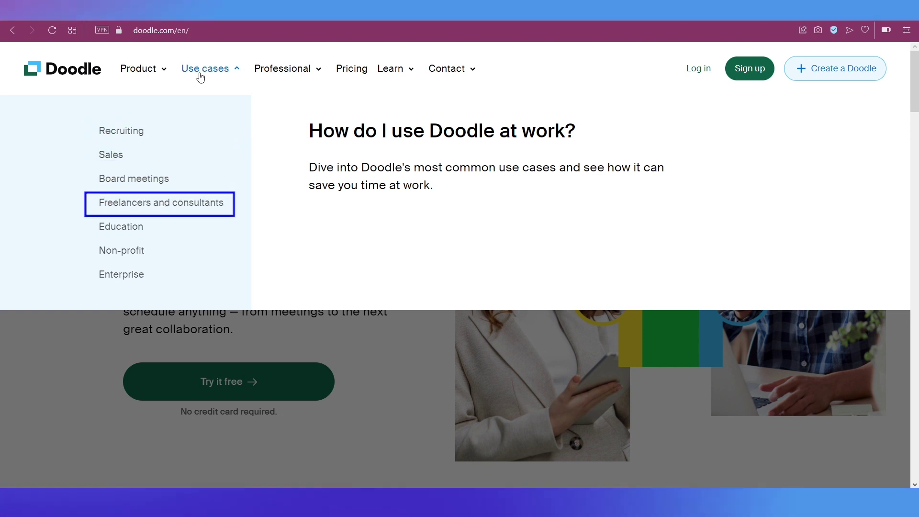
key("Tab")
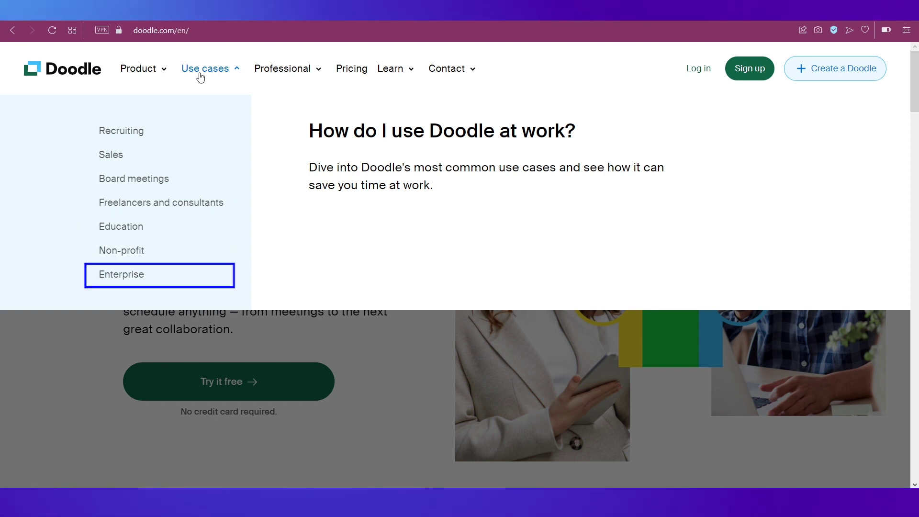
key("Tab")
key("Tab")
left_click(295, 71)
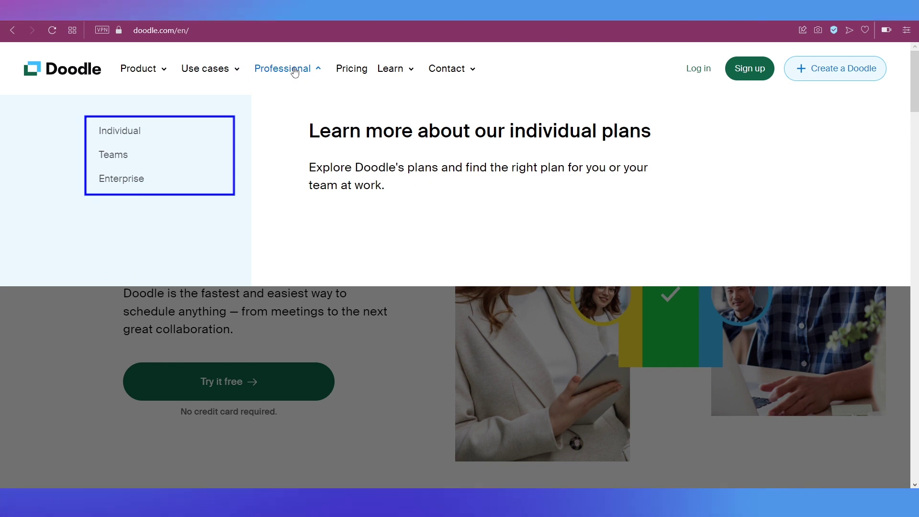
Go to the Pricing page.
key("Tab")
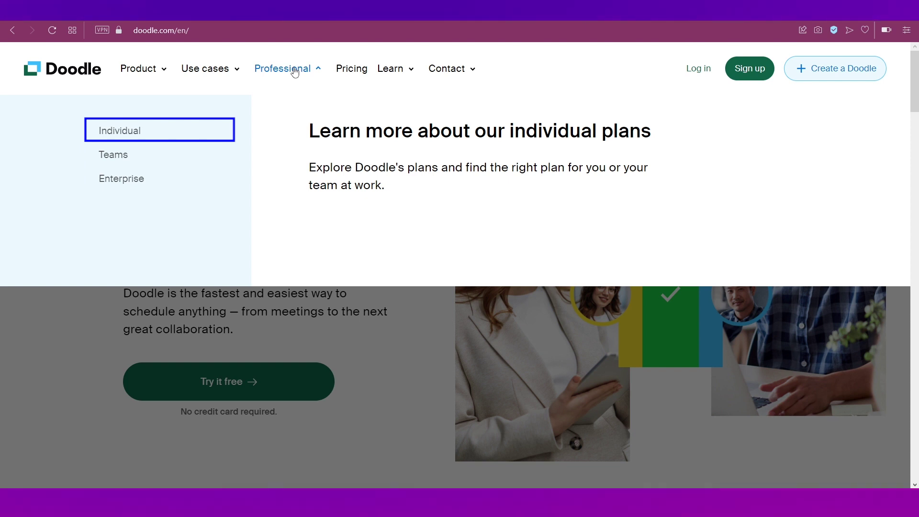
key("Tab")
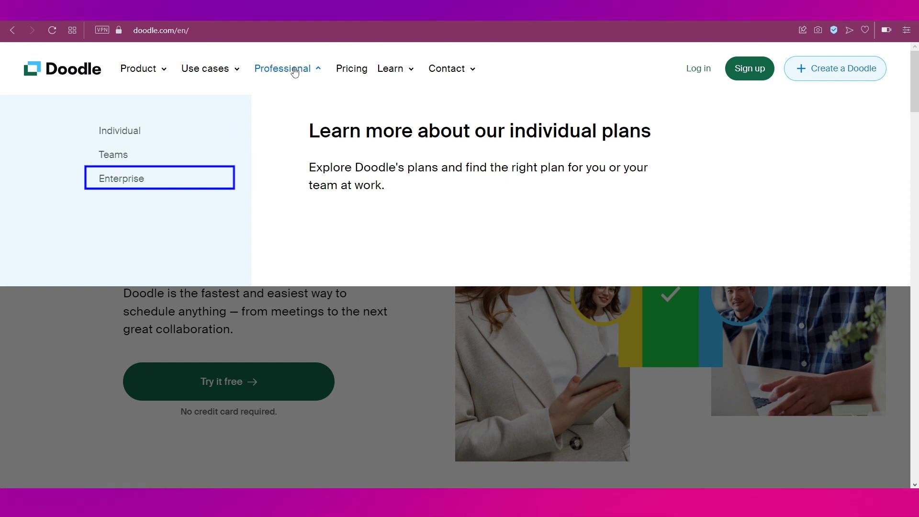
key("Tab")
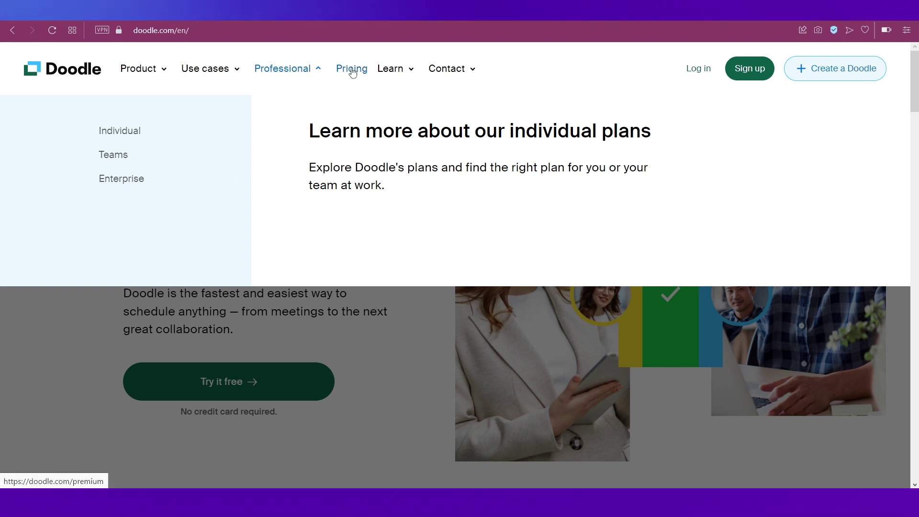
key("Tab")
key("Return")
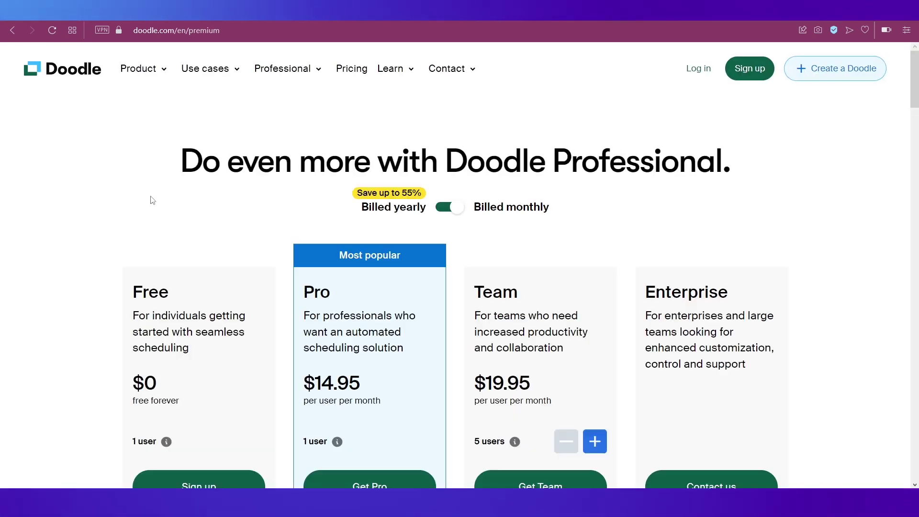
Compare yearly and monthly prices, return to monthly, and start the Free plan sign-up.
scroll(152, 200, "down", 1)
scroll(152, 200, "up", 1)
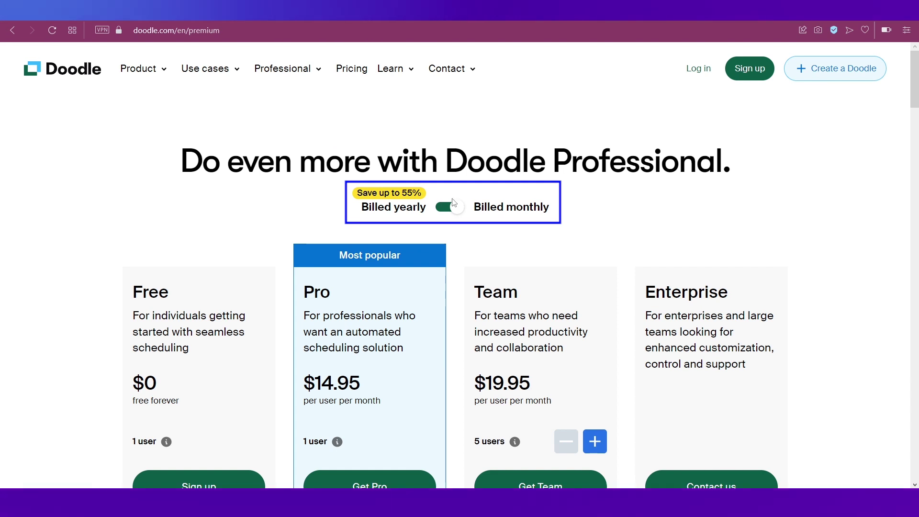
left_click(446, 208)
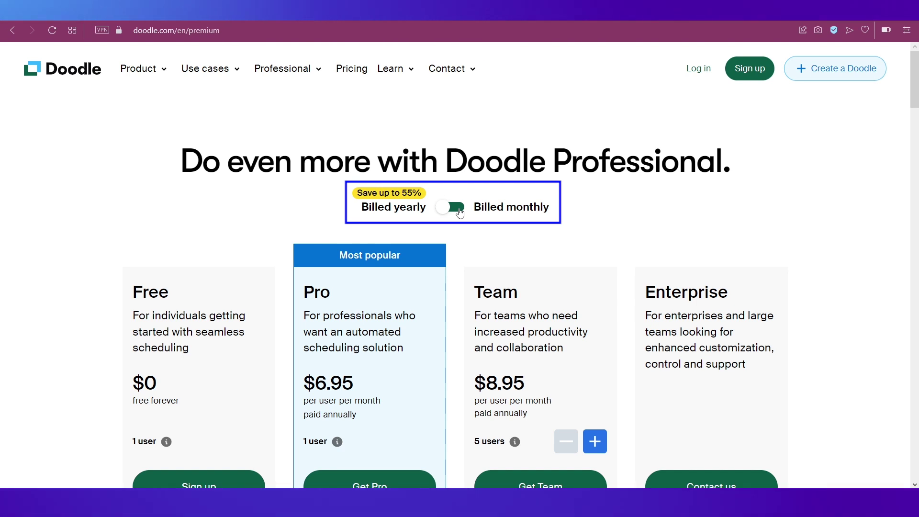
left_click(454, 211)
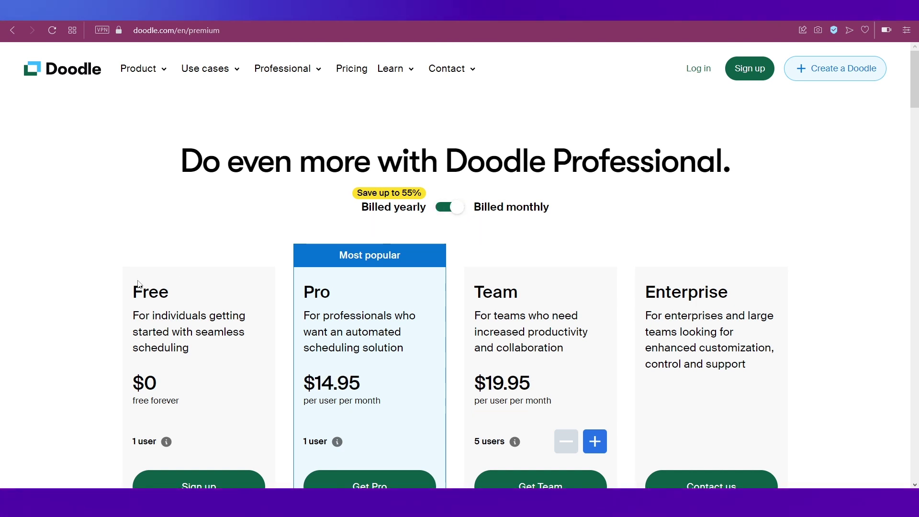
scroll(138, 284, "down", 3)
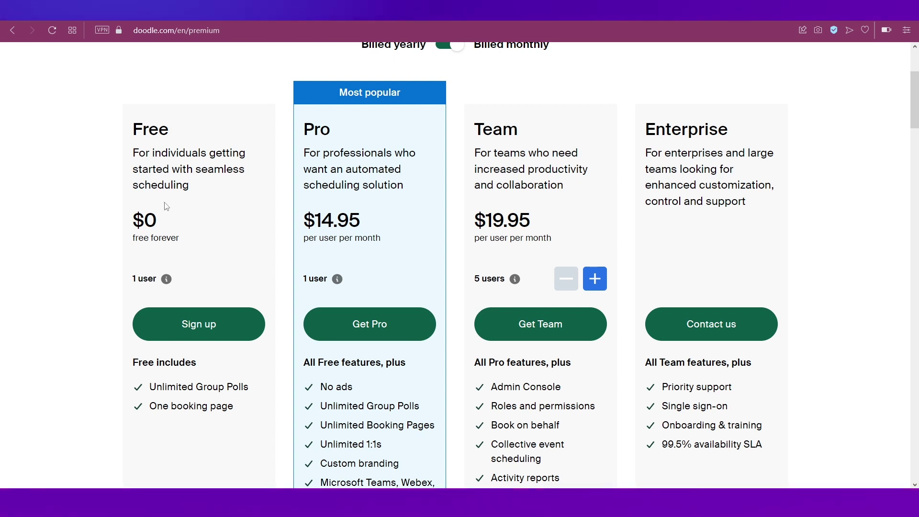
left_click(213, 315)
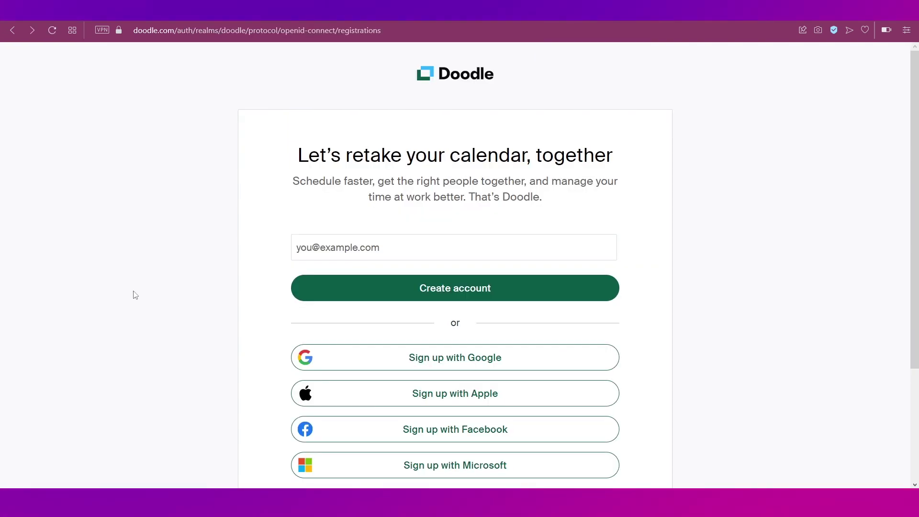
Enter the sign-up e-mail address and submit it to create the account.
scroll(134, 294, "down", 2)
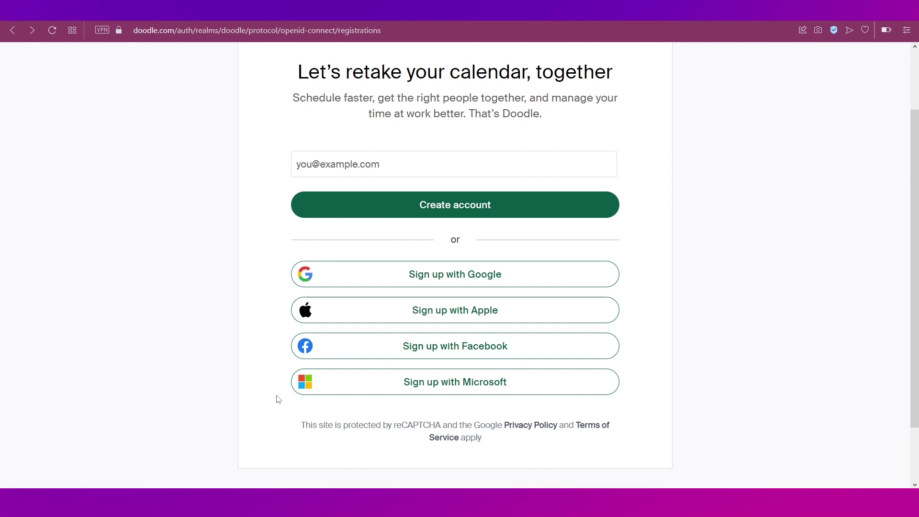
scroll(278, 399, "up", 1)
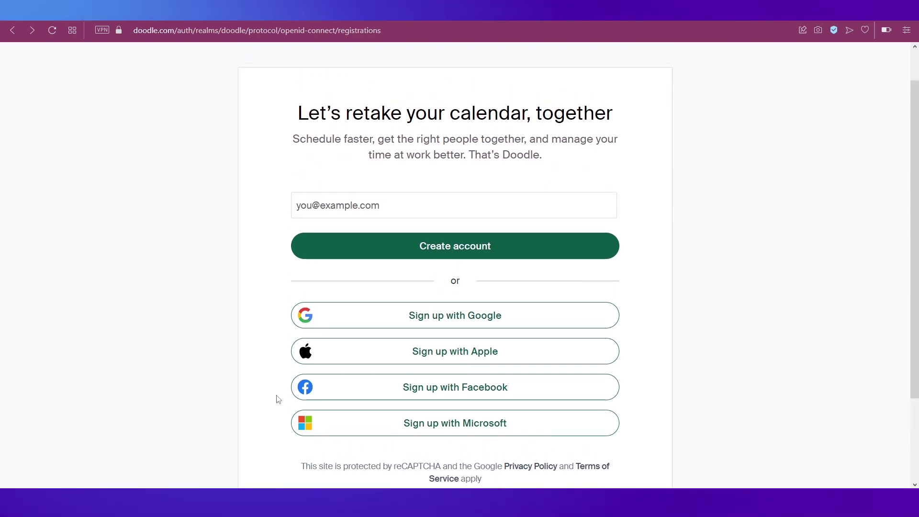
left_click(328, 202)
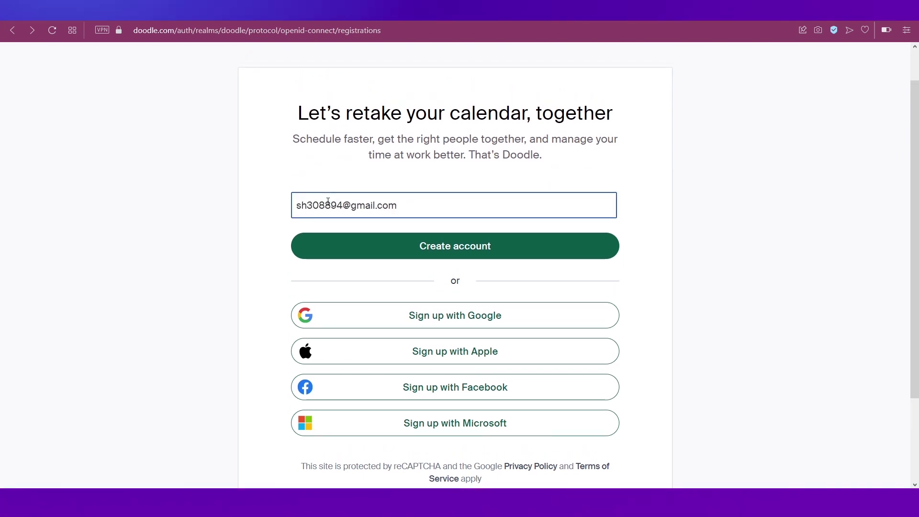
left_click(421, 250)
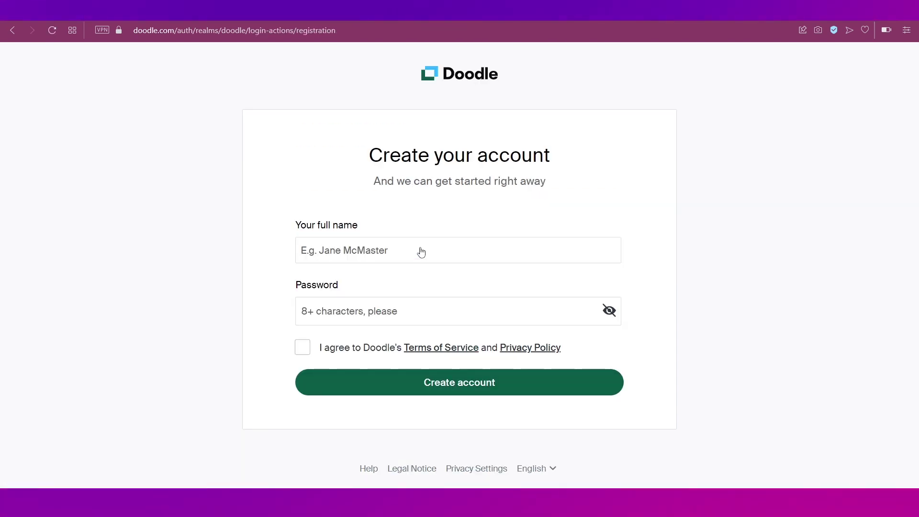
Enter the full name and a password, accept the terms, create the account, and skip calendar connection.
left_click(340, 249)
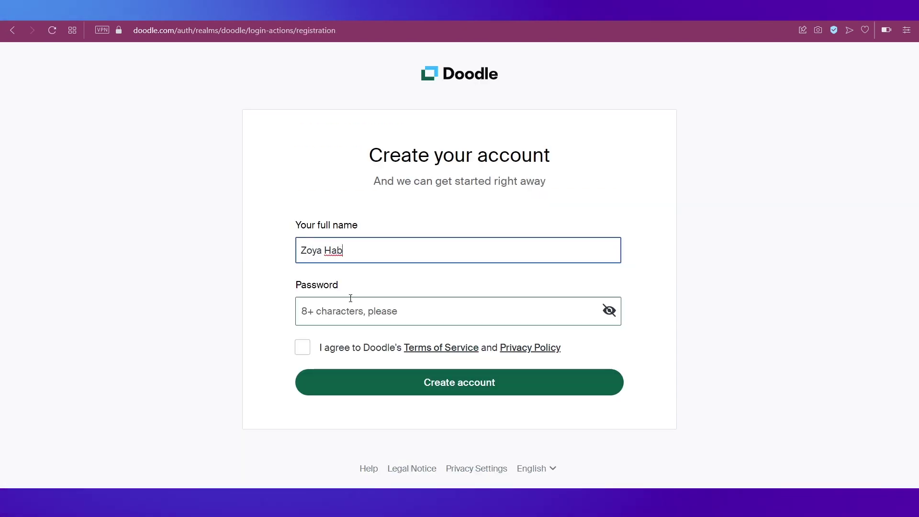
left_click(351, 313)
type("••••••••••")
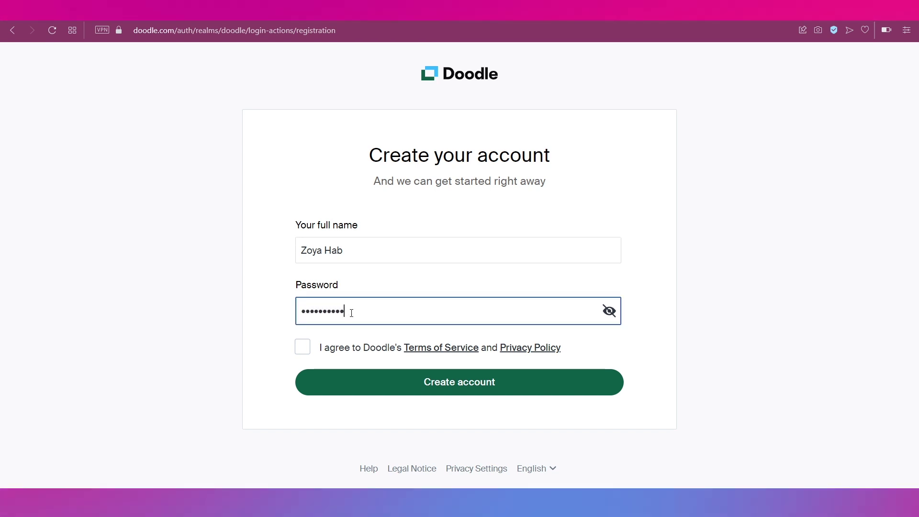
left_click(303, 347)
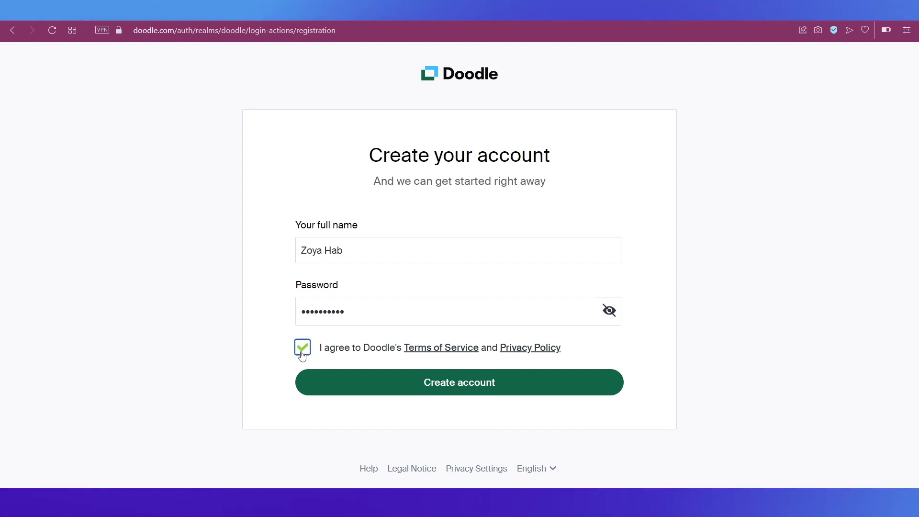
left_click(470, 392)
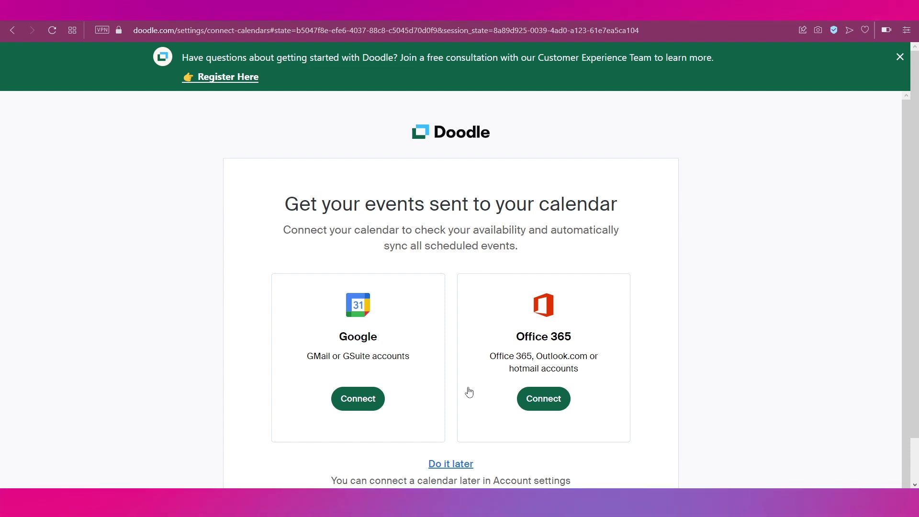
left_click(454, 464)
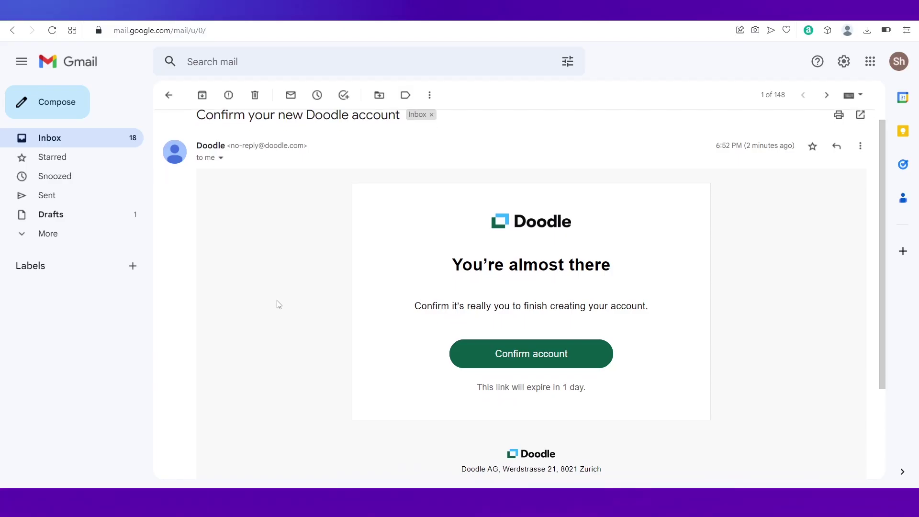
Scroll the Doodle confirmation e-mail in Gmail to reach the Confirm account link.
scroll(278, 305, "down", 2)
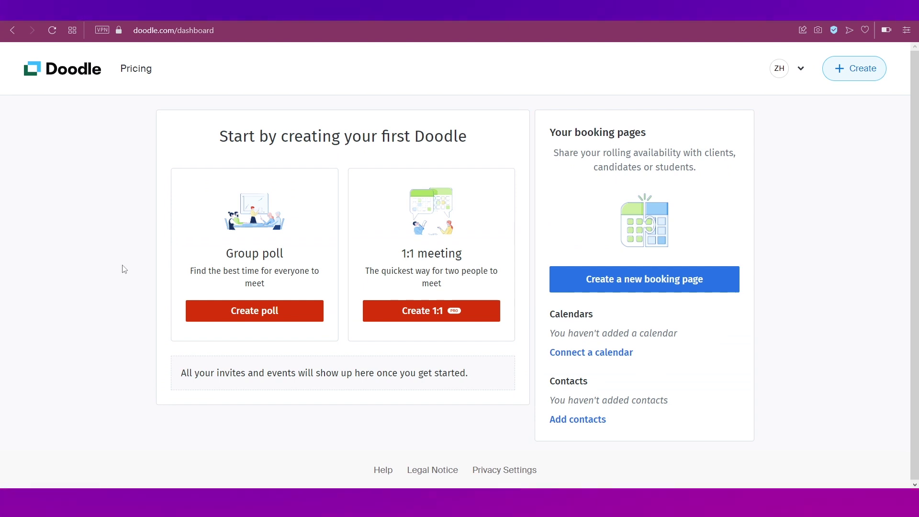
Open and close the account menu and the Create options without choosing anything.
left_click(800, 71)
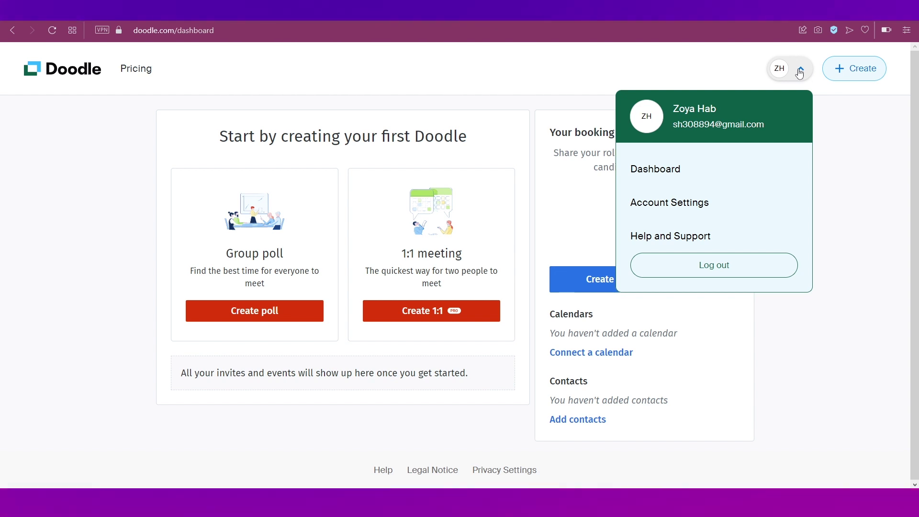
left_click(722, 70)
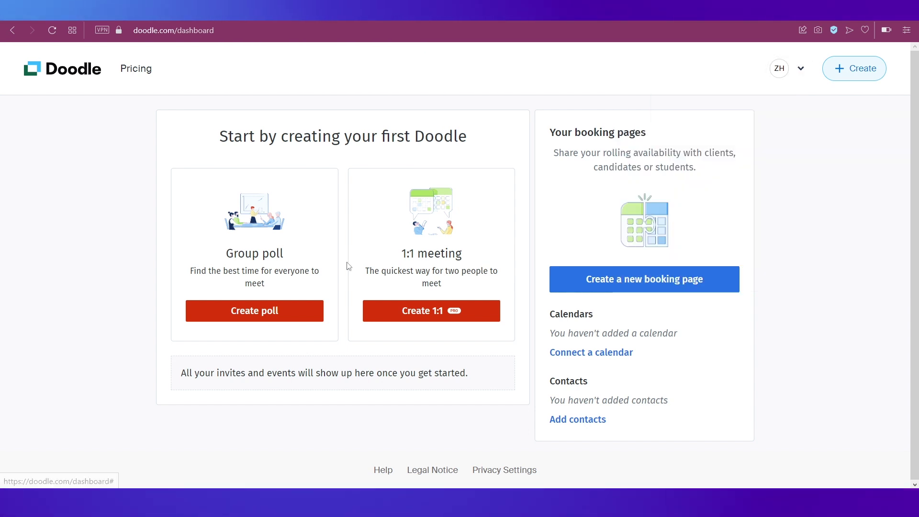
left_click(848, 78)
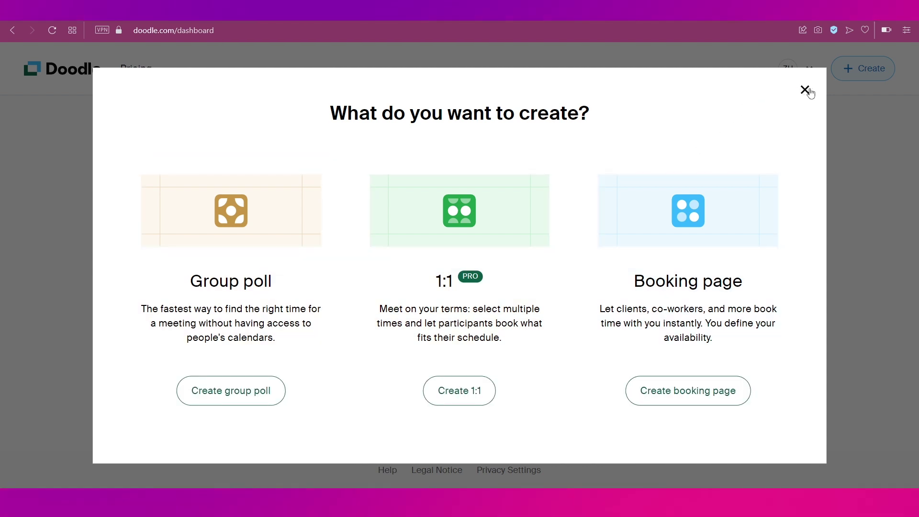
left_click(806, 90)
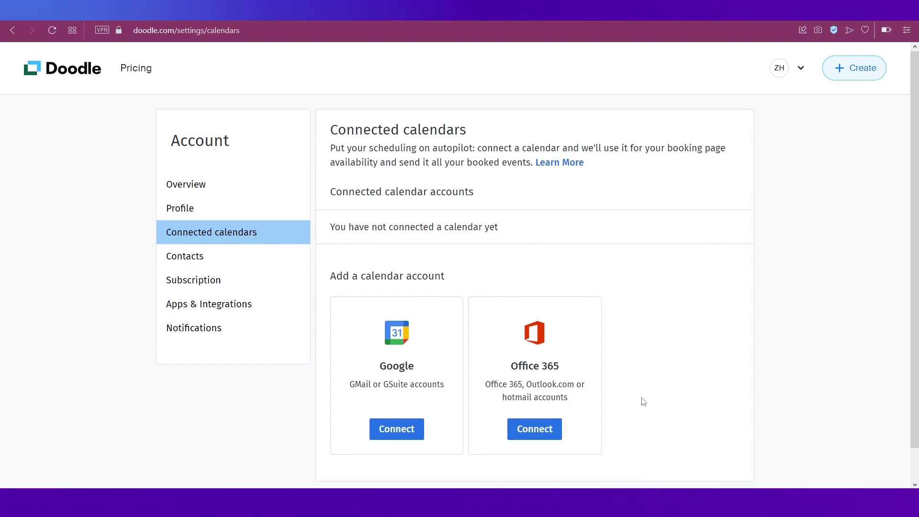
Connect a Google calendar with the Google account's e-mail and password, then start a new booking page.
scroll(642, 399, "down", 1)
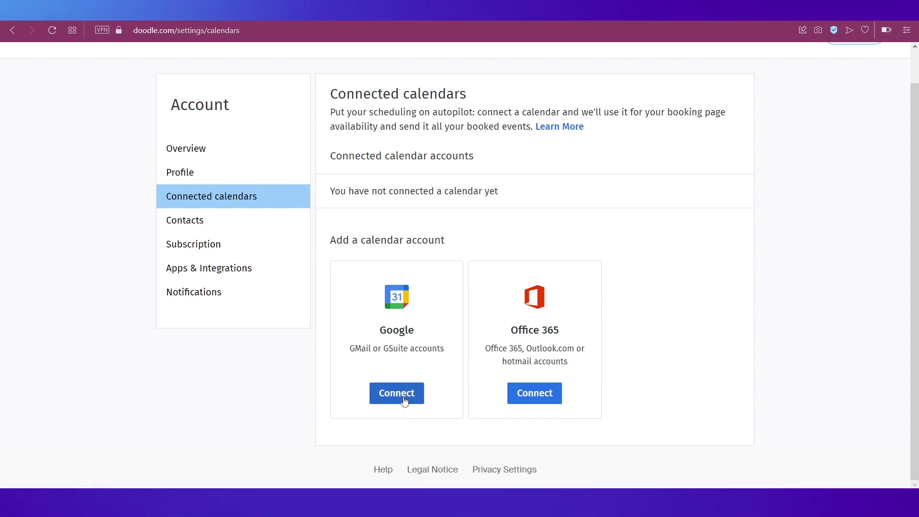
left_click(405, 402)
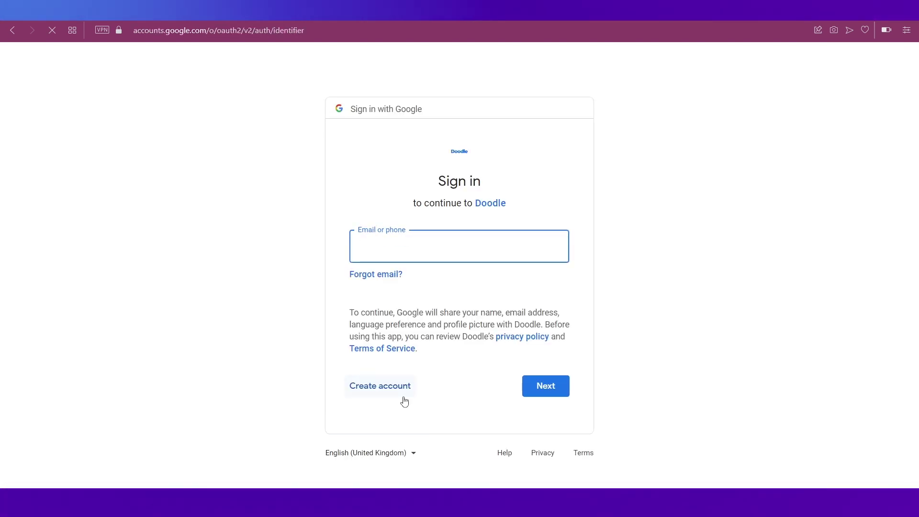
key("ctrl+v")
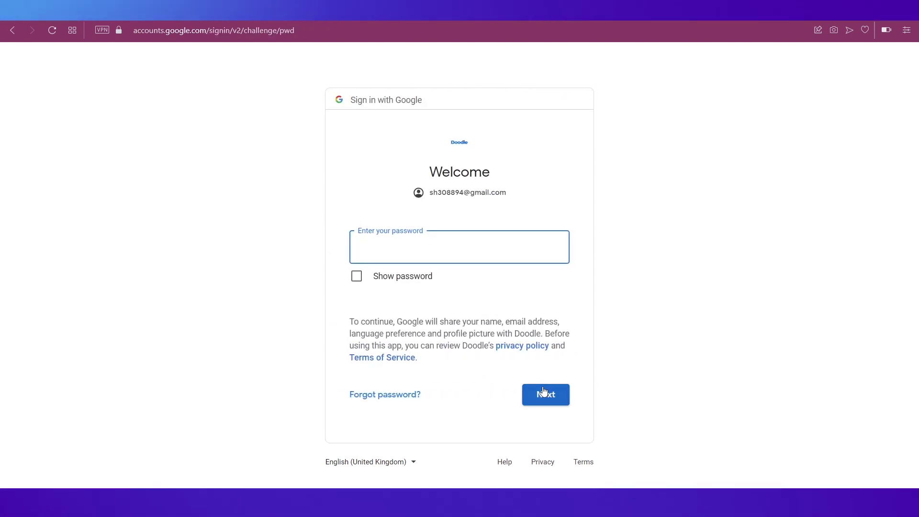
type("••••••")
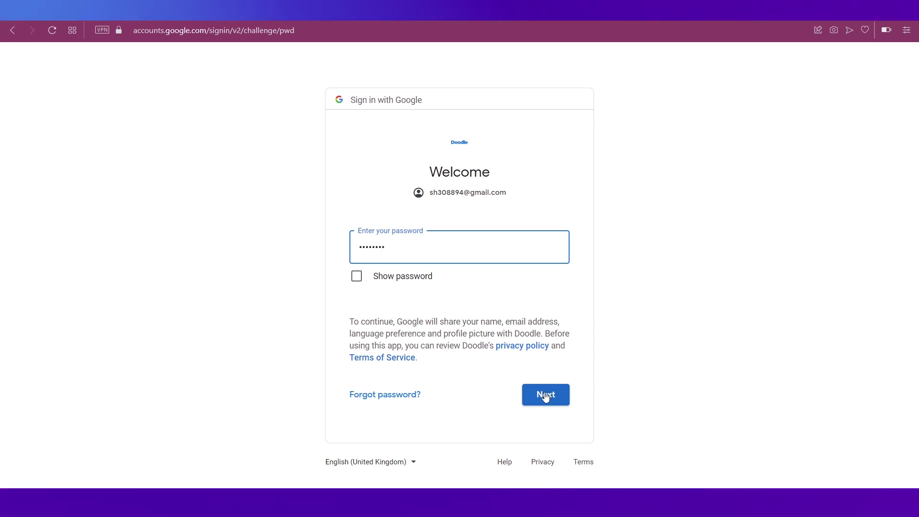
type("••")
left_click(546, 395)
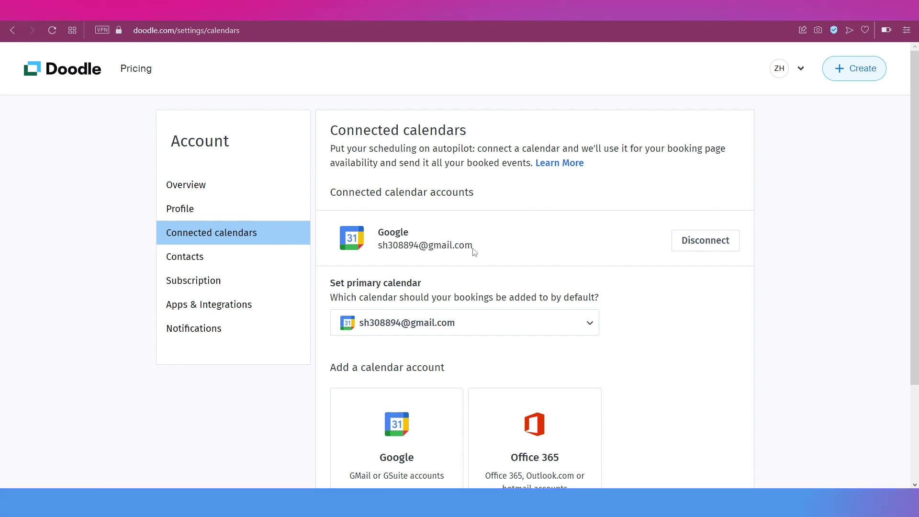
left_click(72, 69)
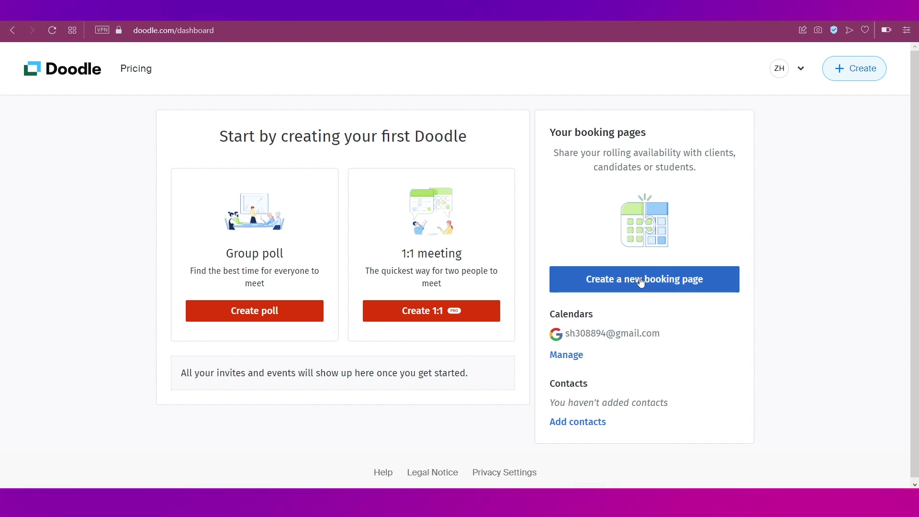
left_click(640, 277)
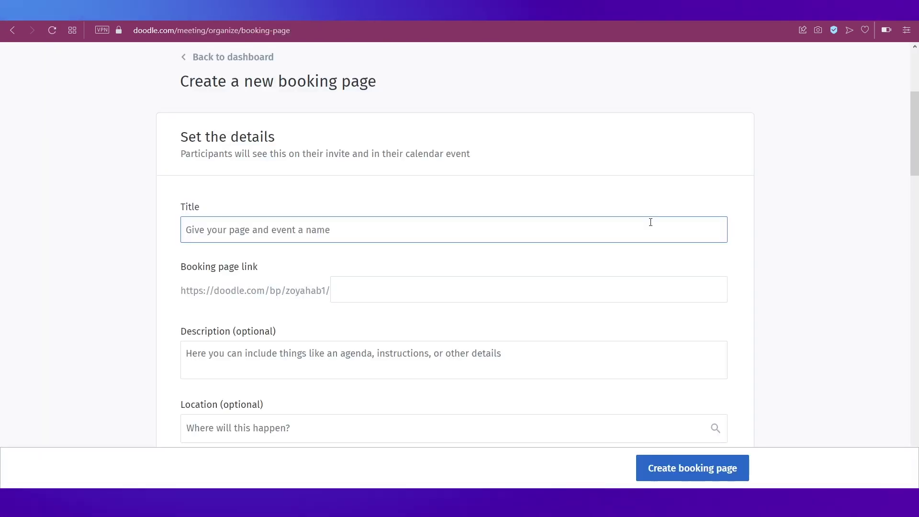
Title the booking page 'Invitation'.
left_click(410, 174)
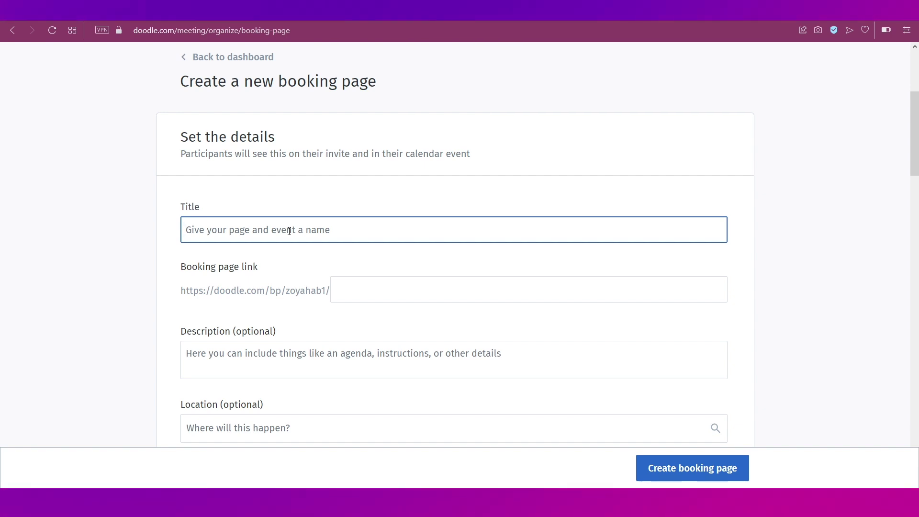
type("In")
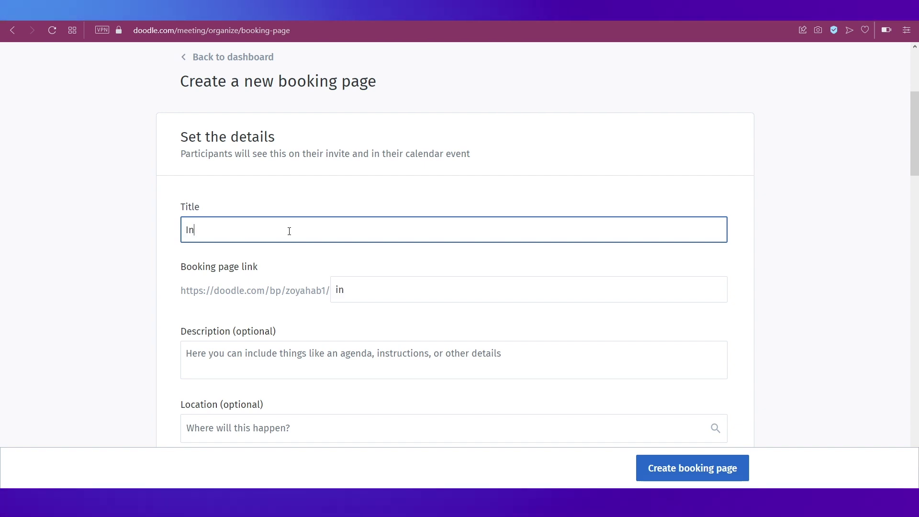
type("vita")
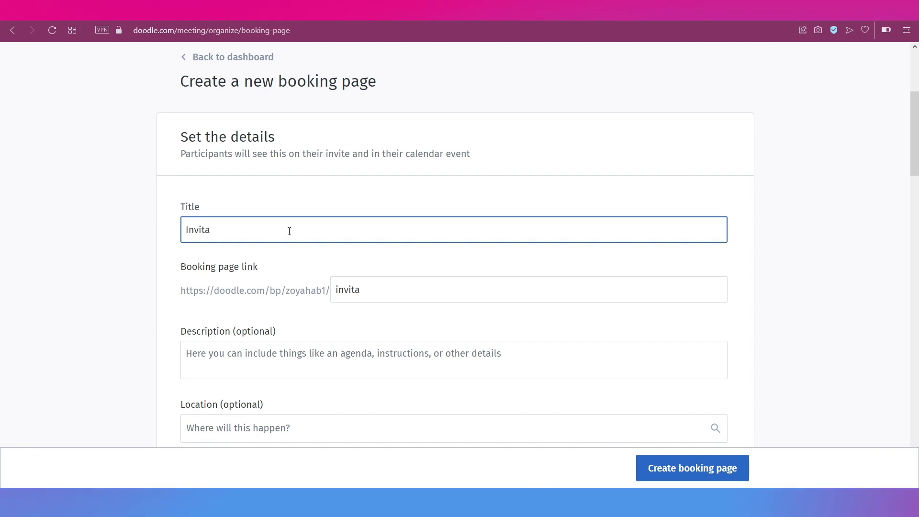
type("tion")
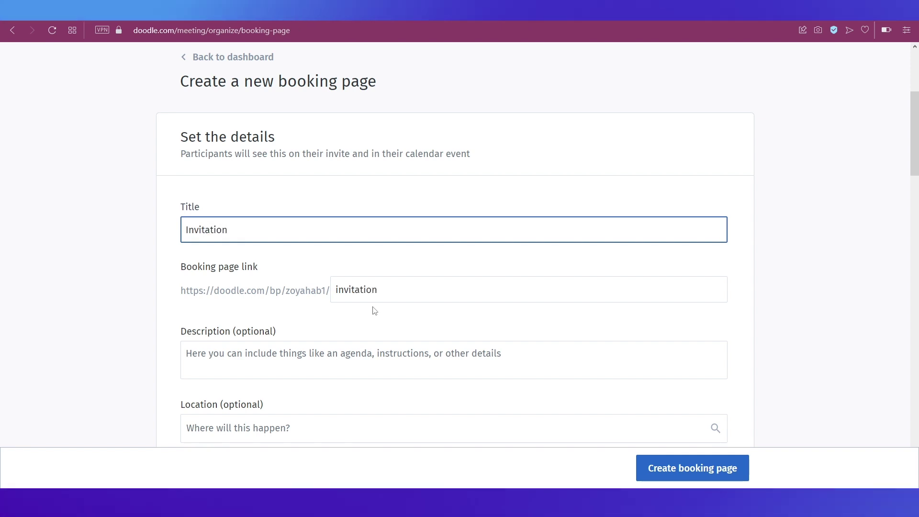
scroll(374, 310, "down", 1)
scroll(374, 310, "down", 2)
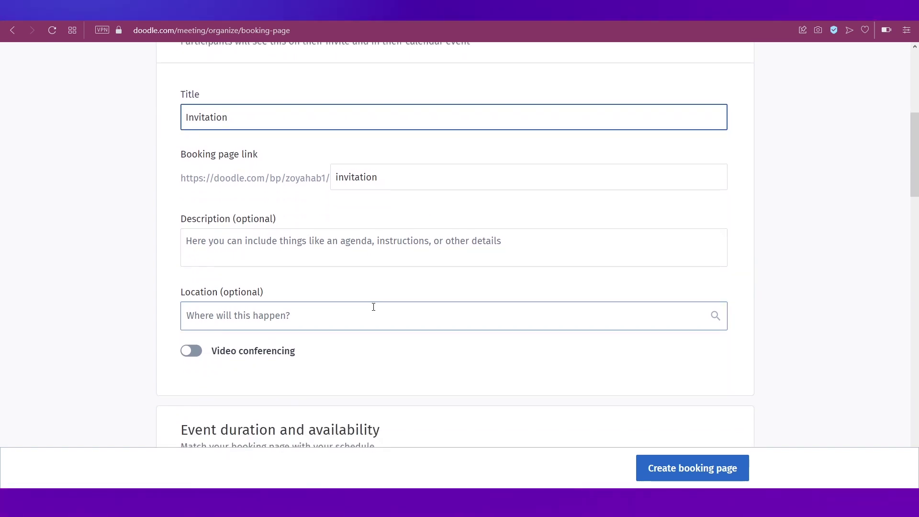
scroll(337, 355, "down", 3)
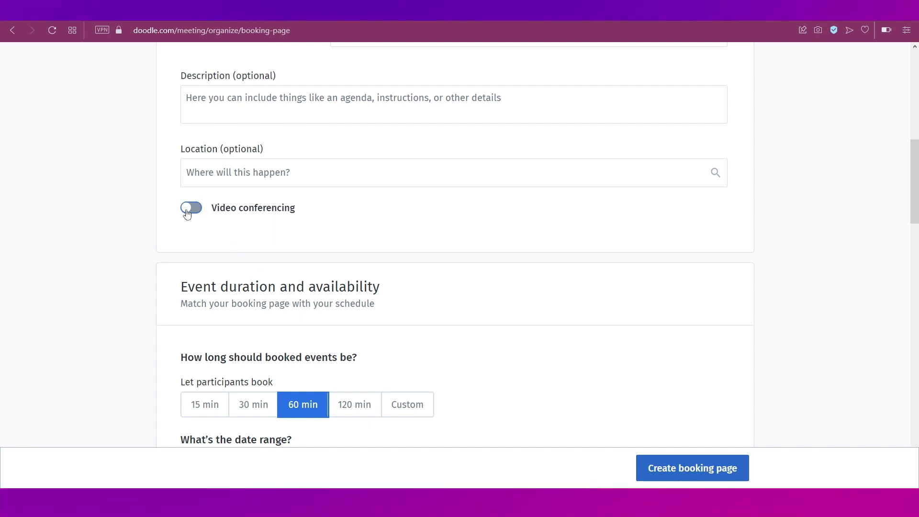
Turn on video conferencing with Google Meet as the provider.
left_click(186, 213)
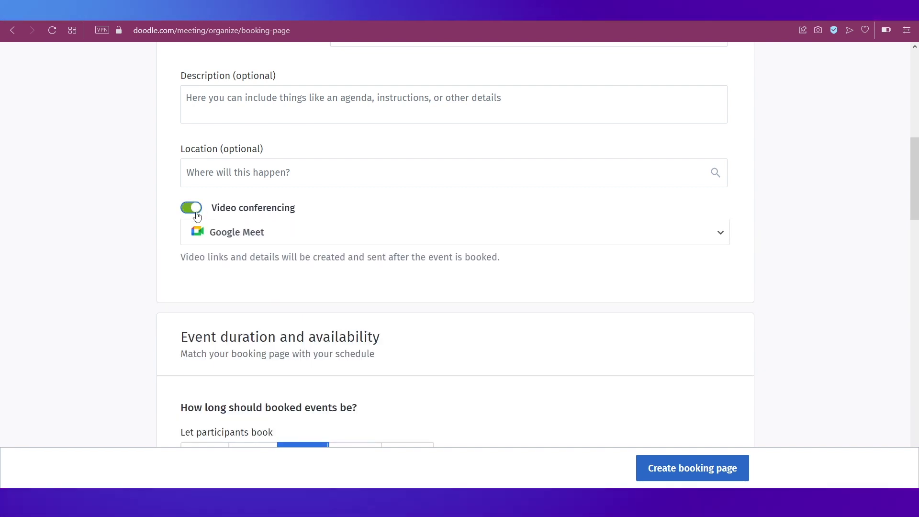
left_click(268, 235)
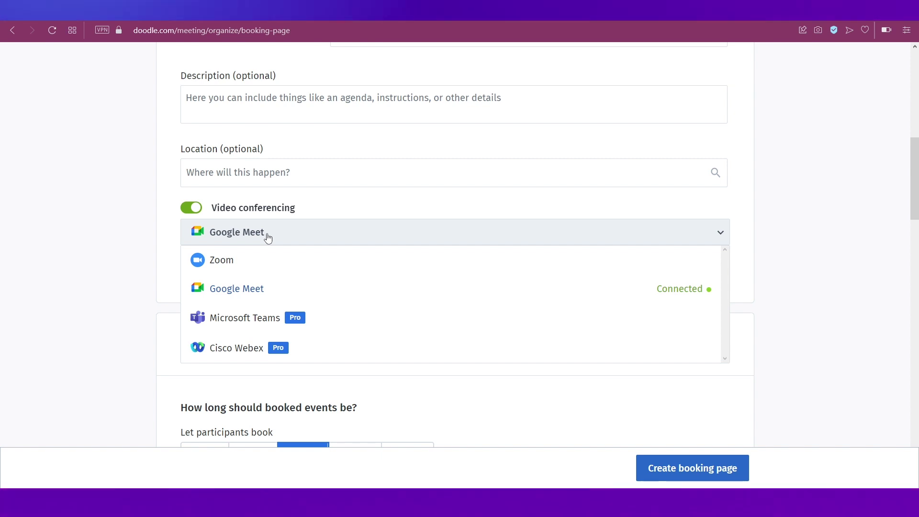
left_click(135, 284)
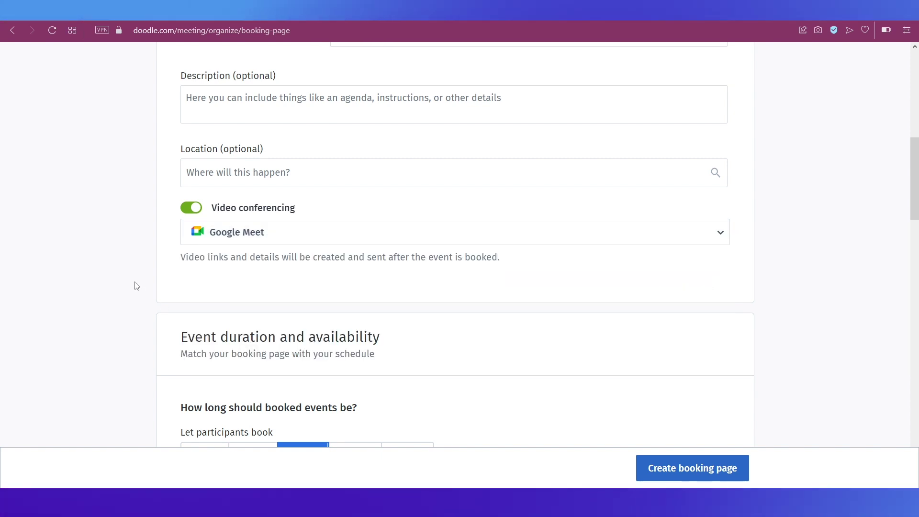
scroll(137, 286, "down", 4)
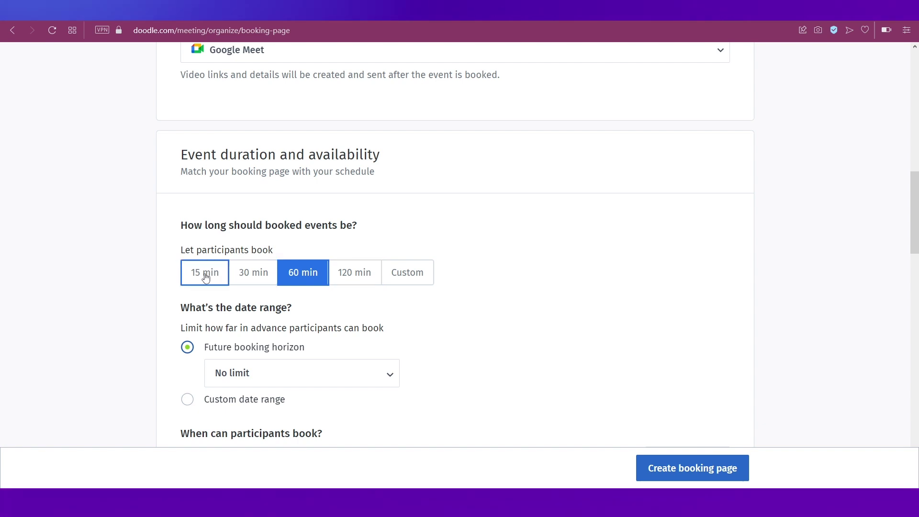
Set the event duration to 15 minutes and keep the booking horizon at No limit.
left_click(206, 277)
scroll(164, 314, "down", 1)
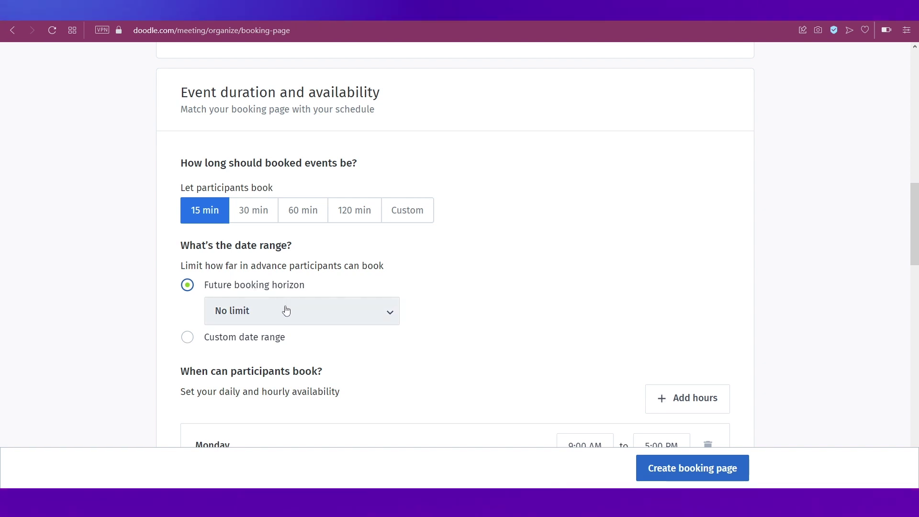
scroll(311, 384, "down", 2)
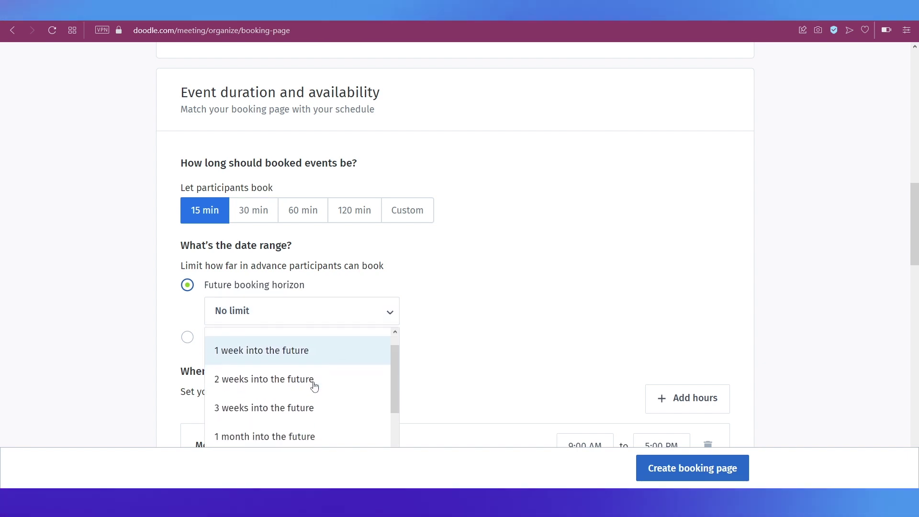
scroll(314, 387, "down", 1)
scroll(538, 349, "down", 1)
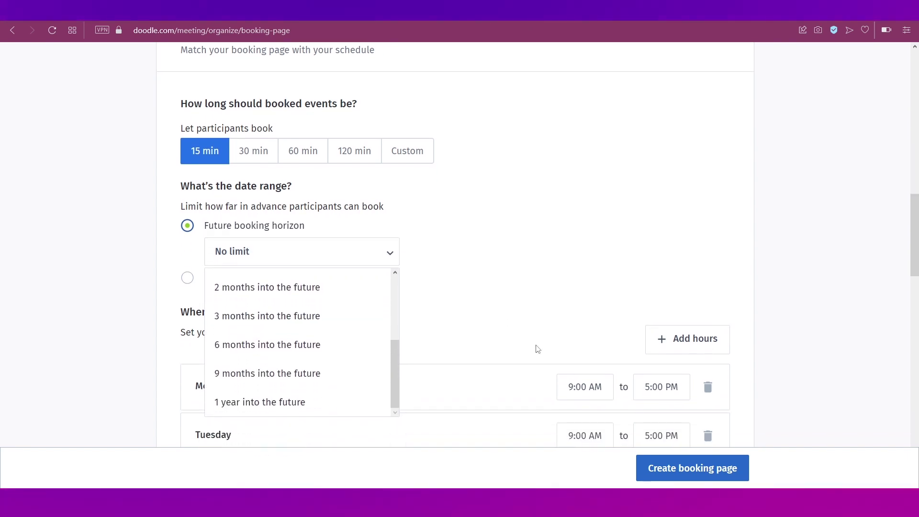
left_click(187, 277)
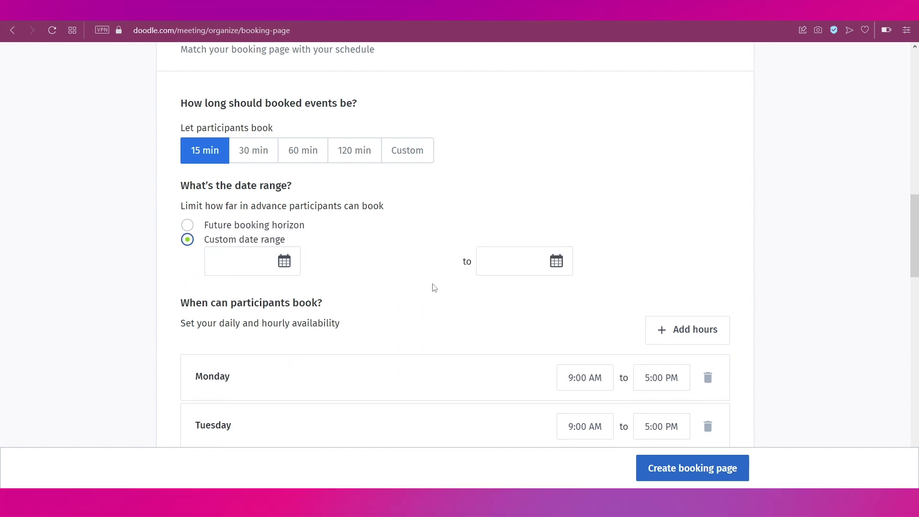
left_click(188, 226)
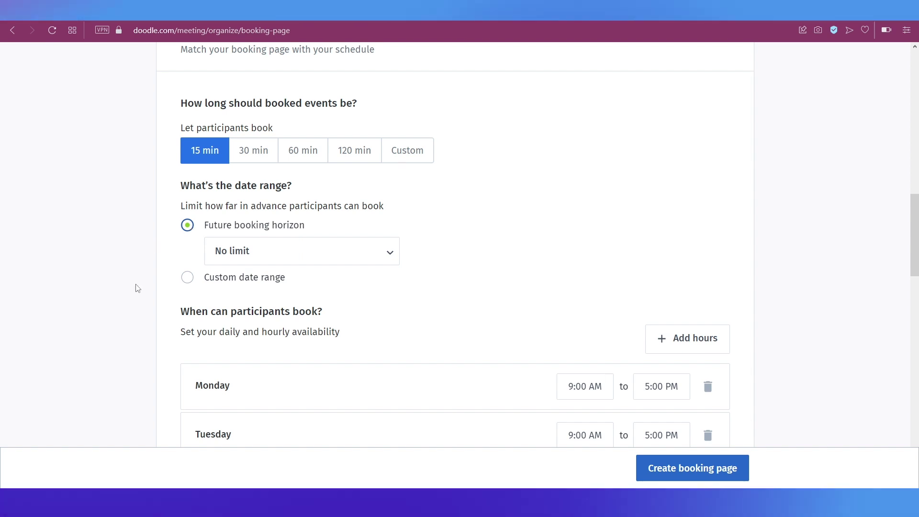
scroll(138, 288, "down", 1)
scroll(138, 287, "down", 2)
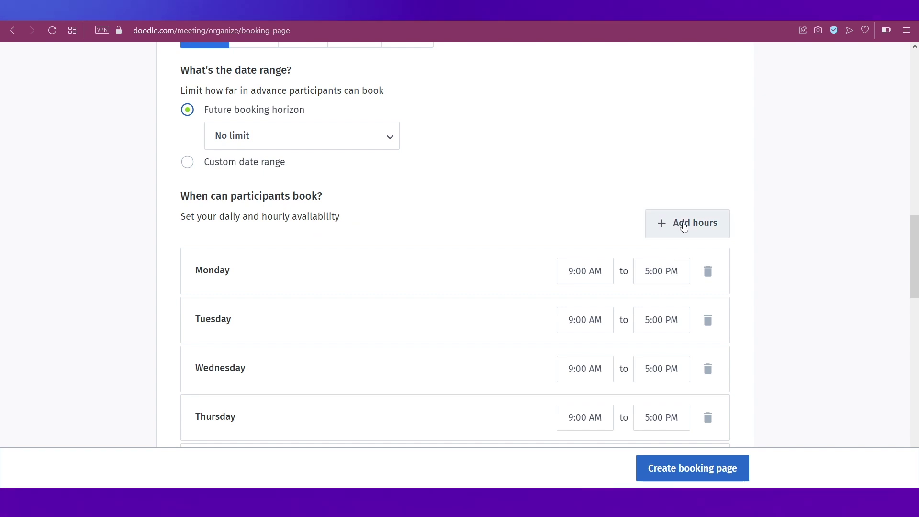
Delete Thursday and Wednesday hours, leaving Monday–Tuesday 9:00 AM–5:00 PM, and create the Invitation page.
scroll(576, 261, "down", 3)
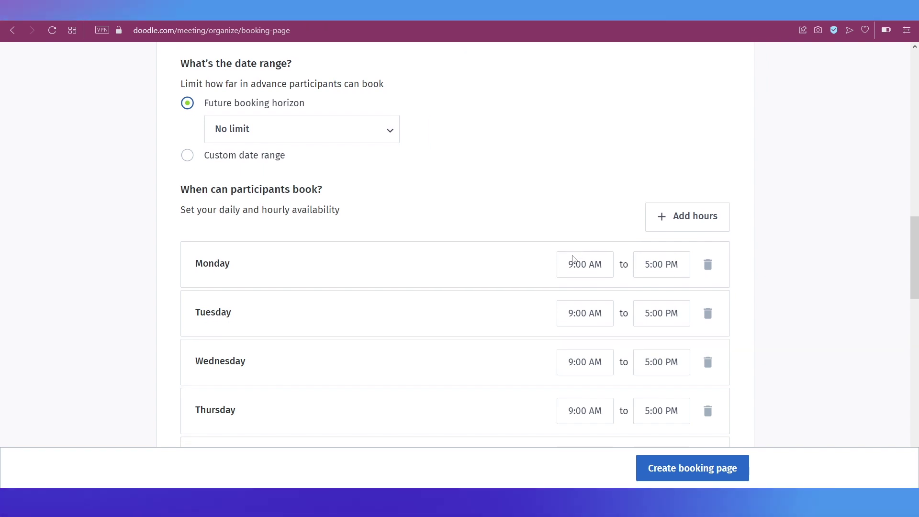
left_click(710, 291)
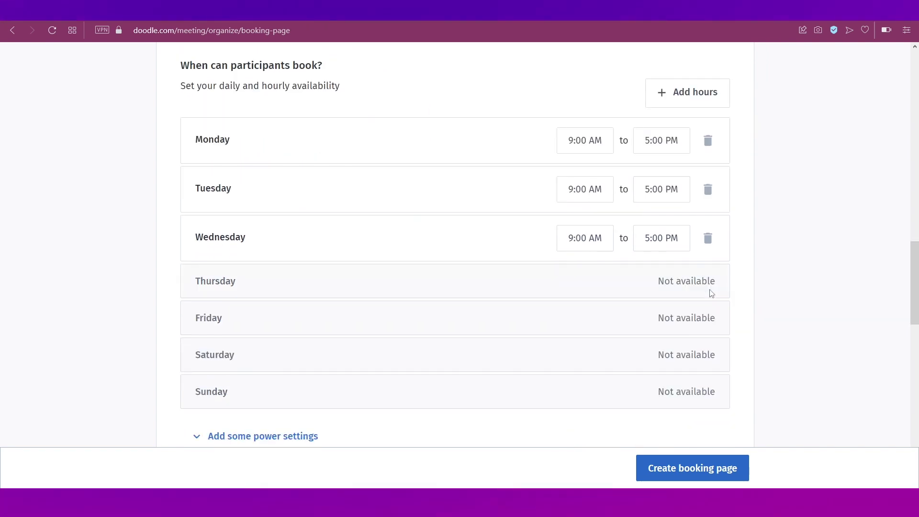
left_click(709, 242)
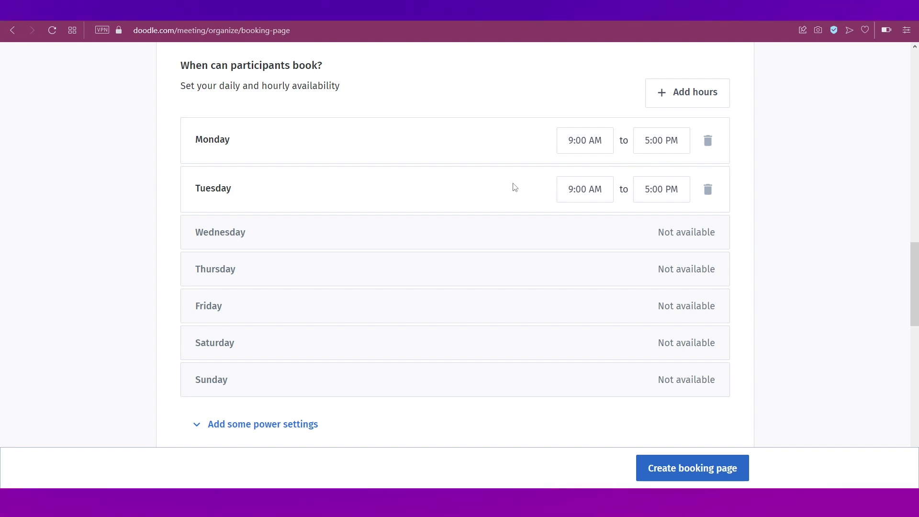
scroll(514, 187, "up", 6)
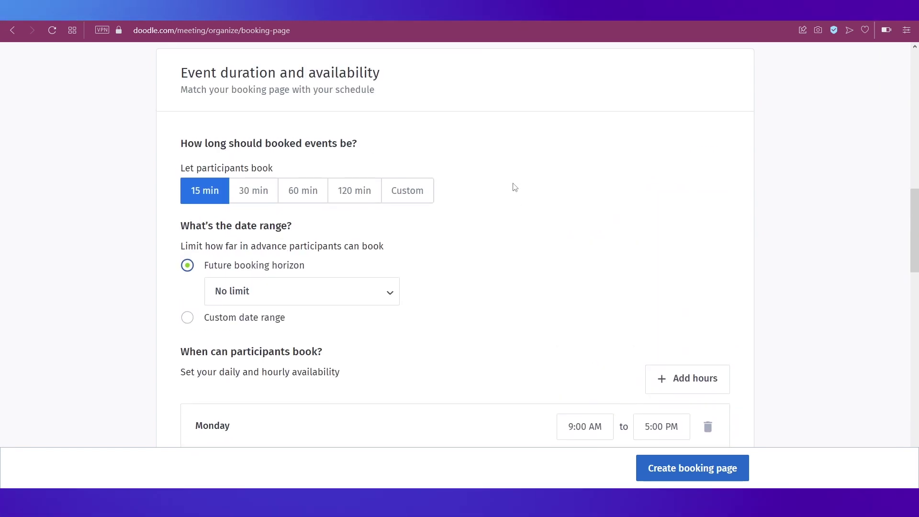
scroll(584, 215, "down", 1)
scroll(585, 215, "down", 4)
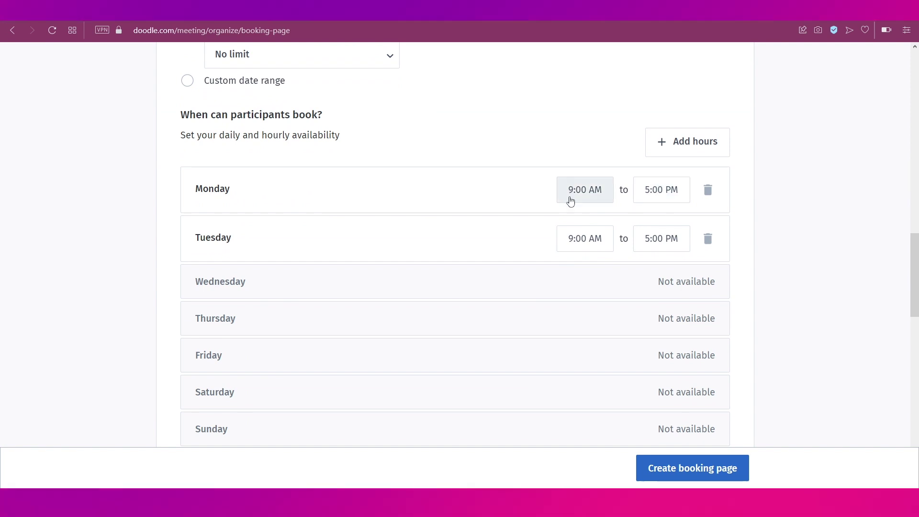
scroll(550, 345, "up", 2)
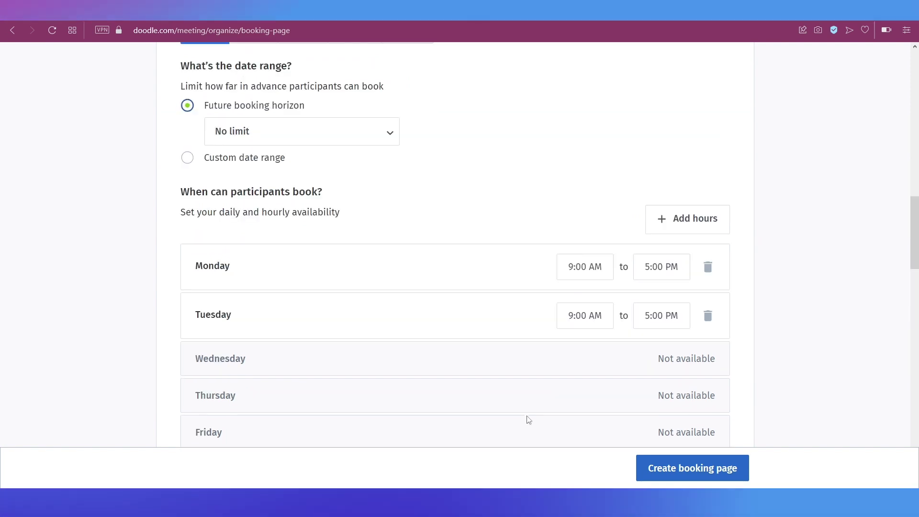
left_click(658, 463)
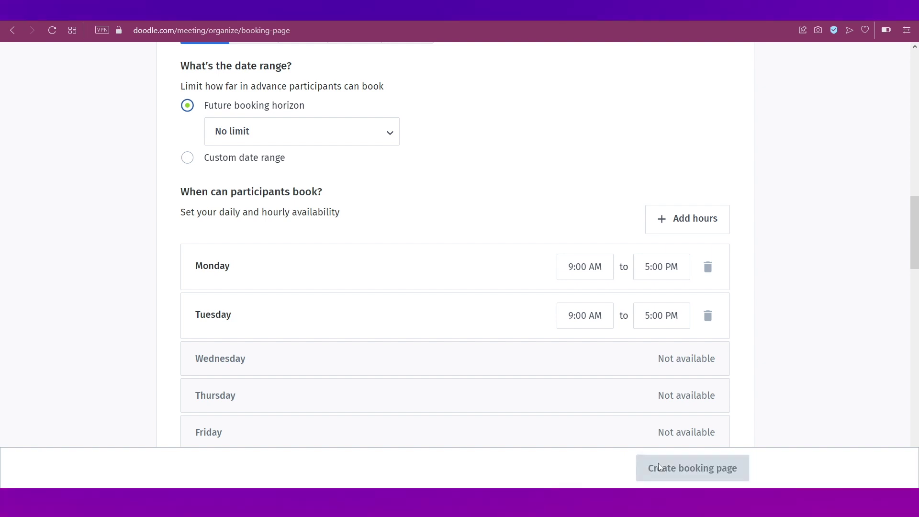
scroll(470, 246, "down", 3)
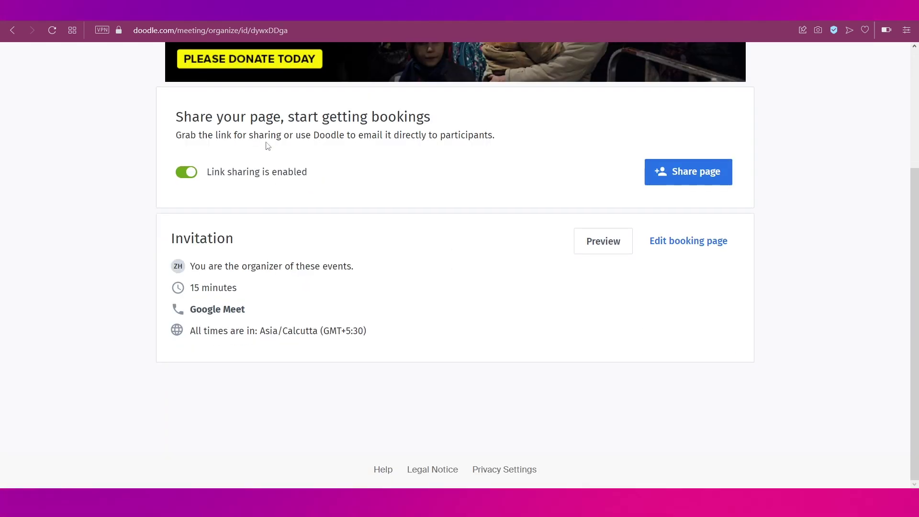
left_click(685, 181)
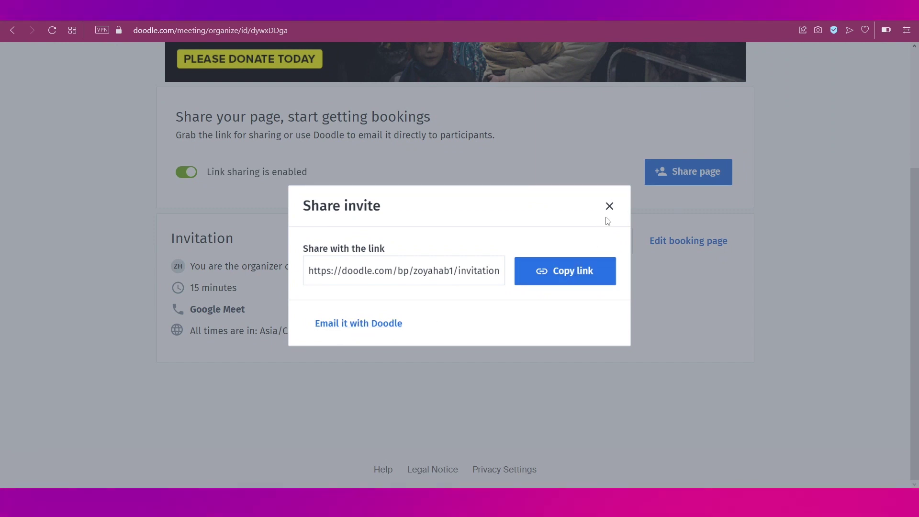
left_click(610, 207)
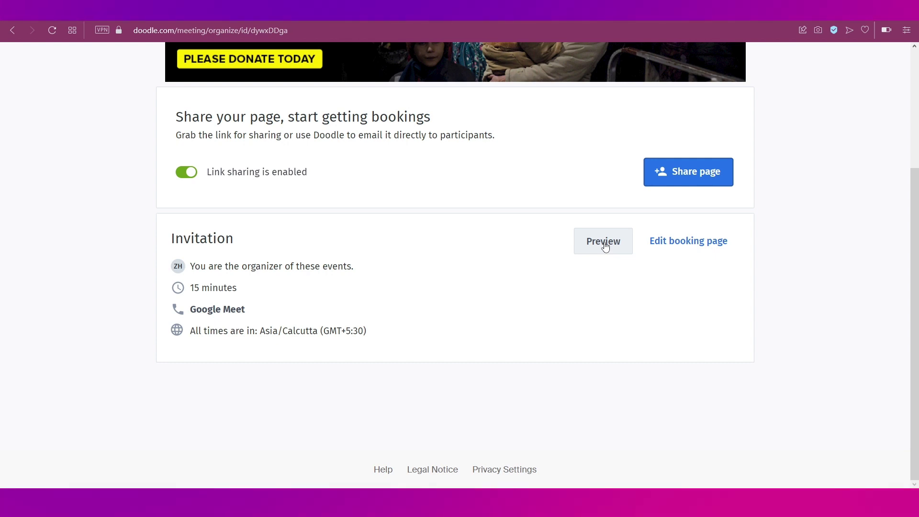
left_click(605, 247)
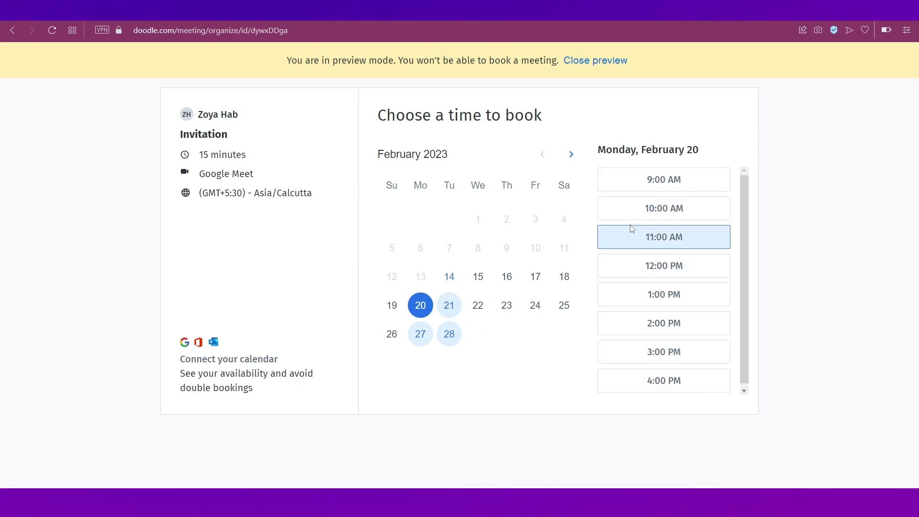
Scroll through the Invitation booking preview's February dates and times, then leave the preview.
scroll(675, 312, "down", 1)
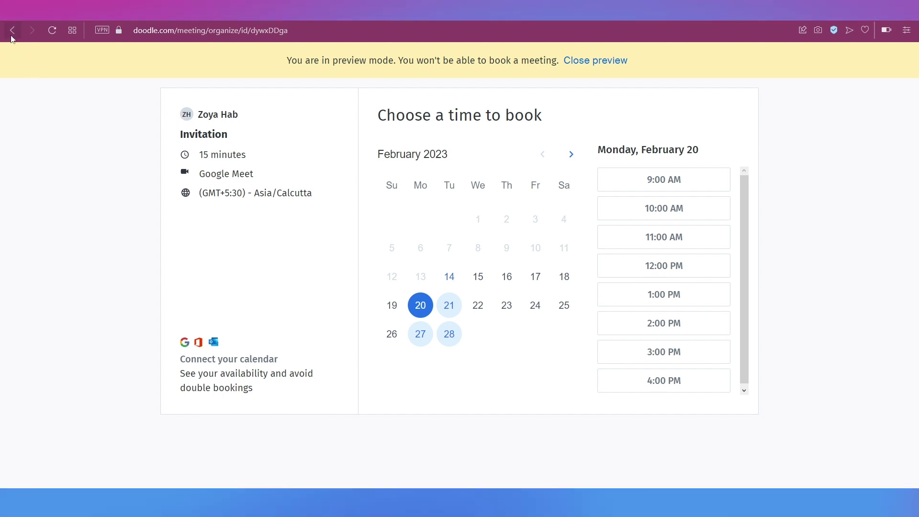
left_click(11, 35)
Return to the dashboard and begin a new group poll.
left_click(66, 70)
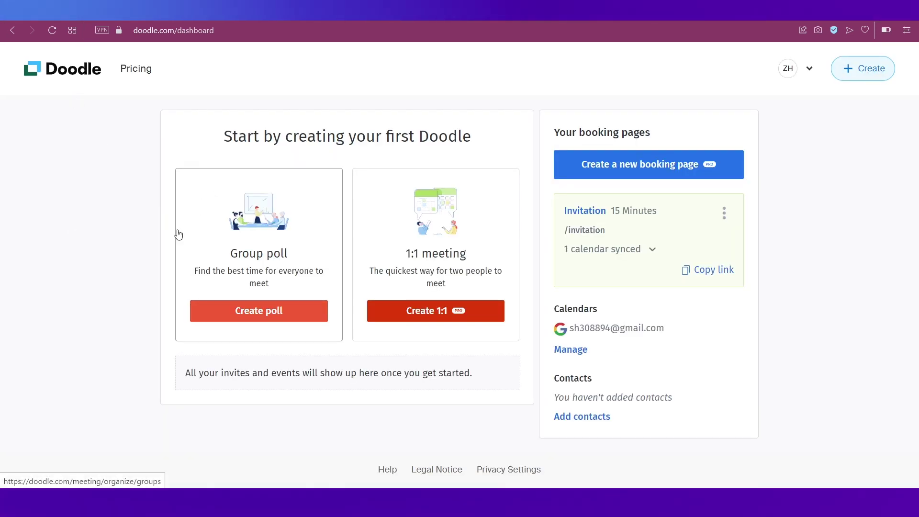
left_click(240, 310)
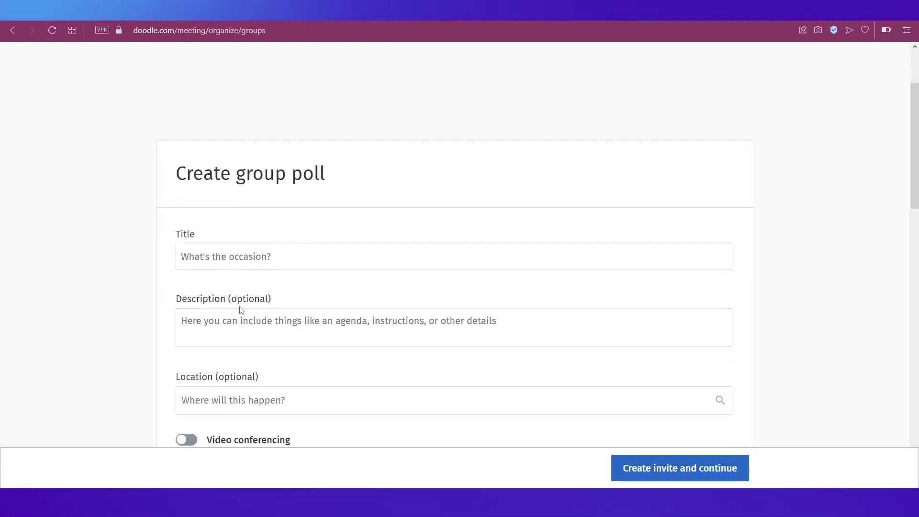
Title the poll 'Poll1' and leave video conferencing switched off.
scroll(240, 307, "down", 1)
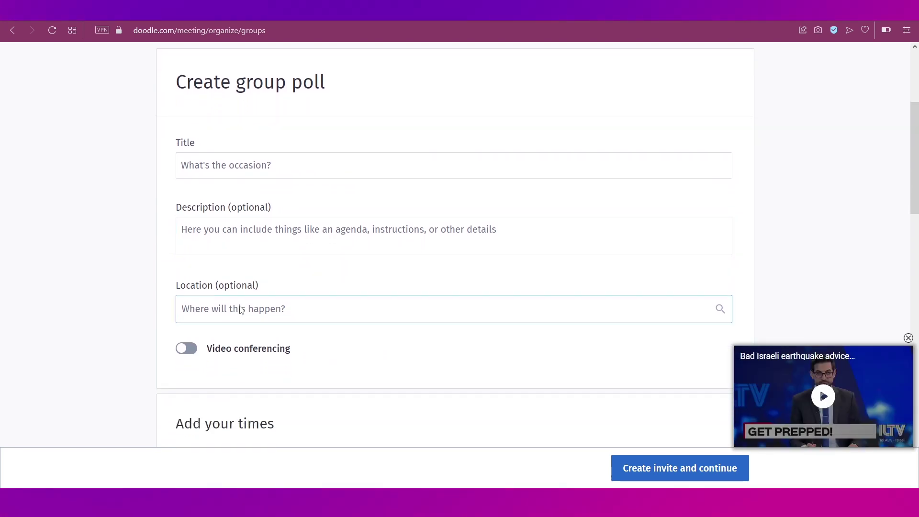
left_click(274, 163)
type("Po")
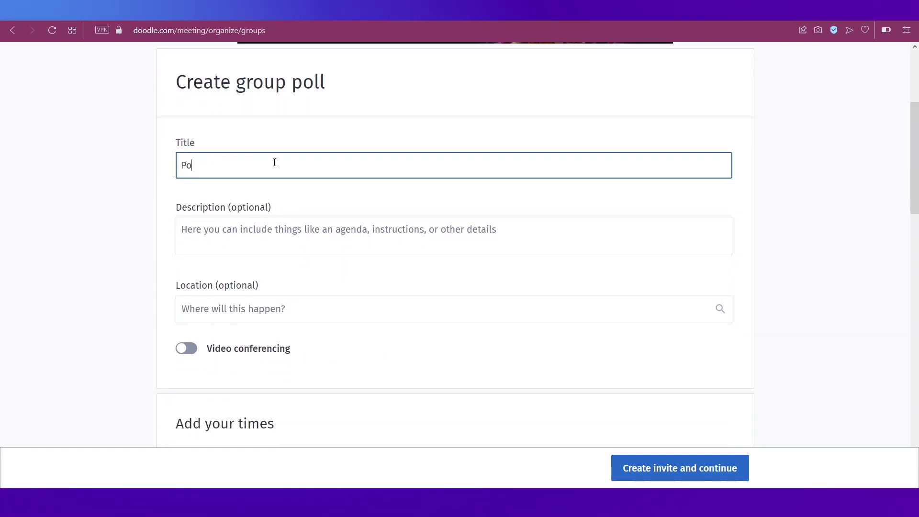
type("ll1")
scroll(281, 297, "down", 1)
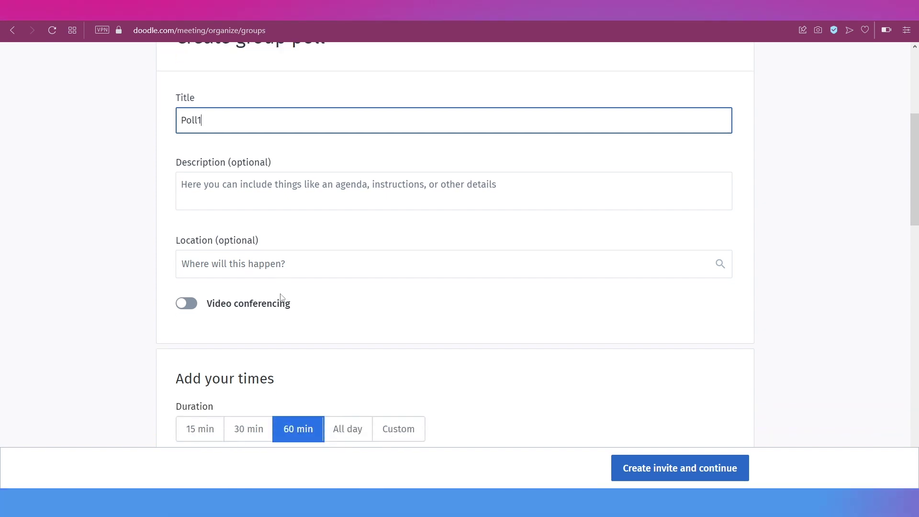
scroll(281, 296, "down", 1)
left_click(186, 255)
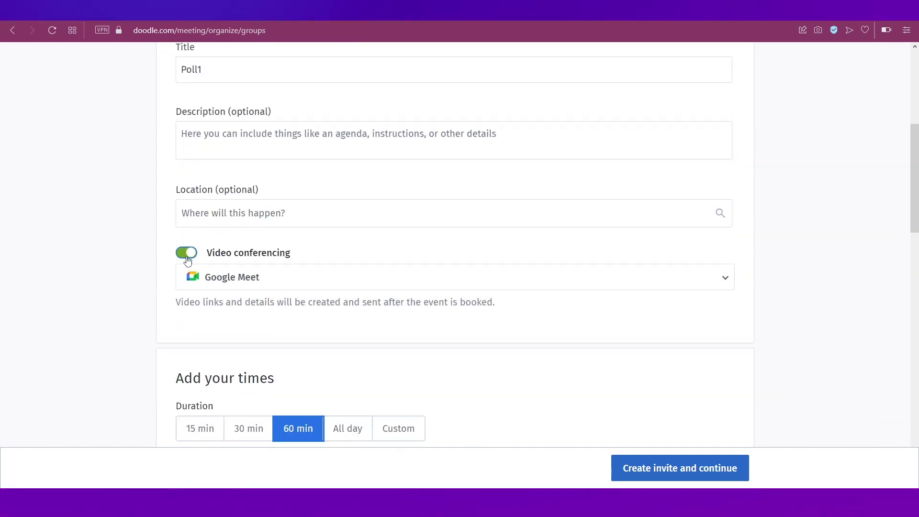
left_click(187, 258)
scroll(305, 301, "down", 4)
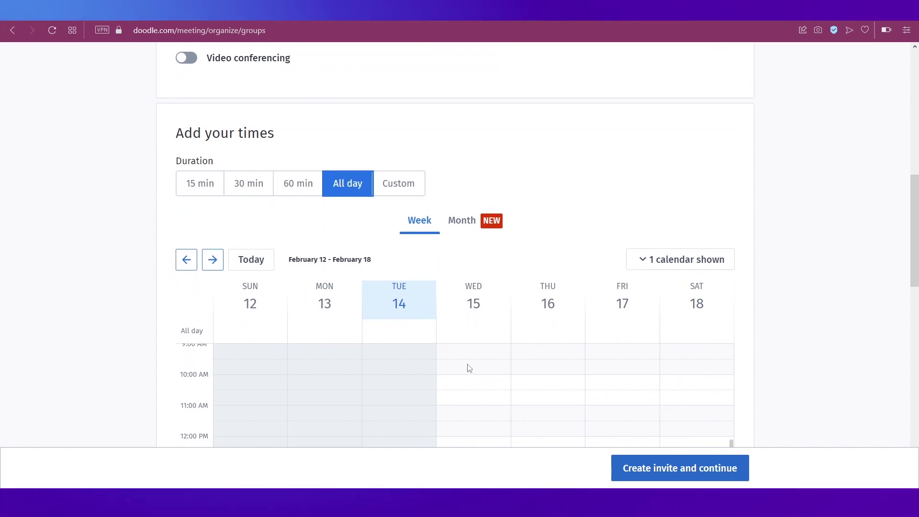
Set Poll1's option duration to 15 minutes.
scroll(638, 378, "down", 2)
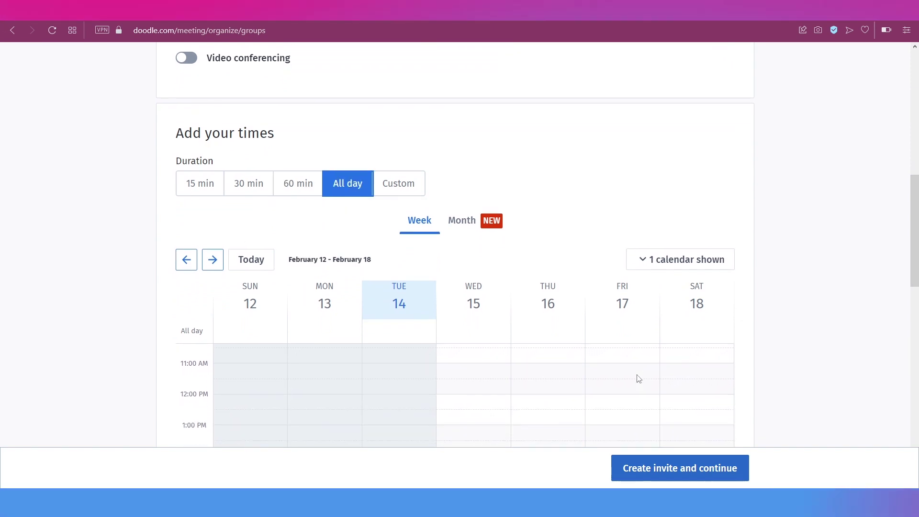
scroll(638, 377, "down", 5)
scroll(814, 348, "down", 2)
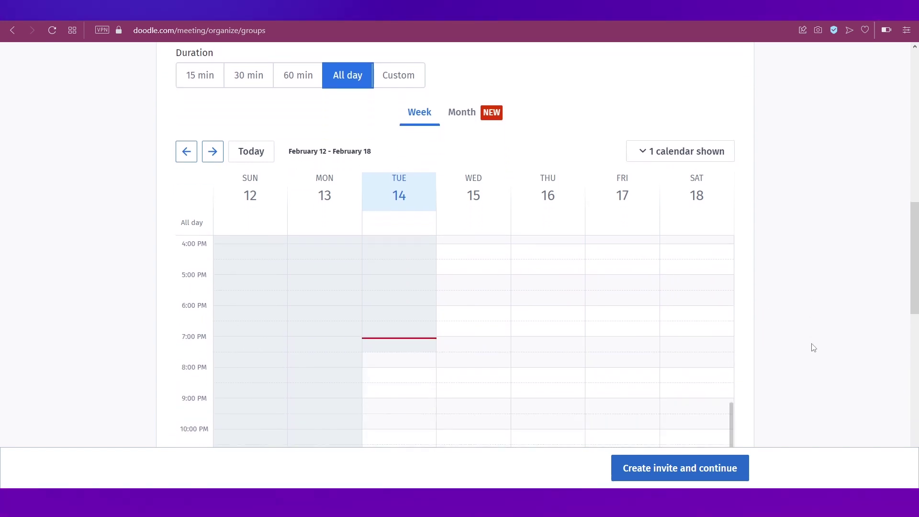
scroll(380, 343, "up", 10)
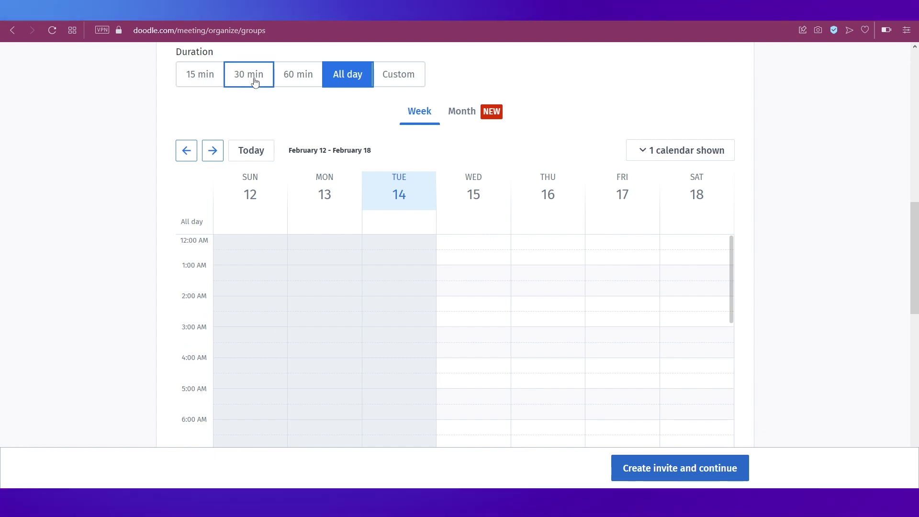
left_click(213, 82)
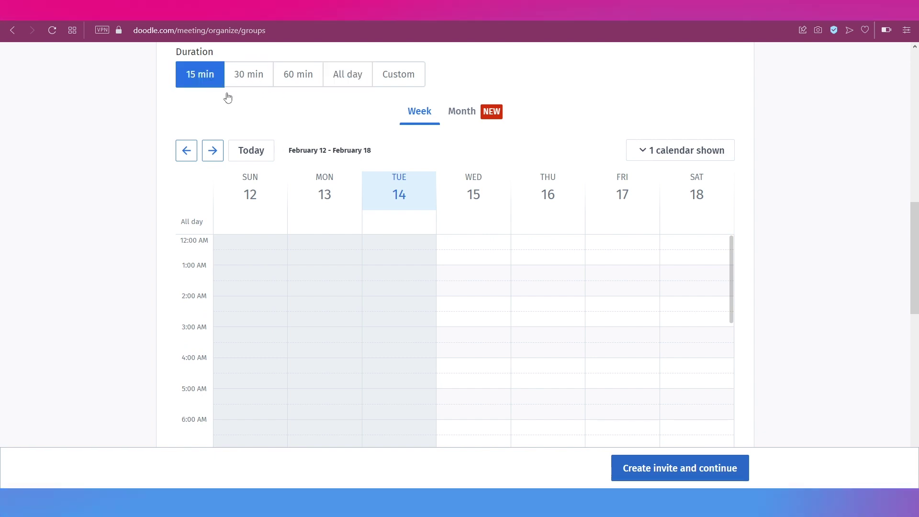
Add time options on Thu 16 at 4:30 AM, Fri 17 at 2:00 AM and Sat 18 at 6:00 AM.
scroll(497, 311, "up", 2)
scroll(496, 312, "down", 4)
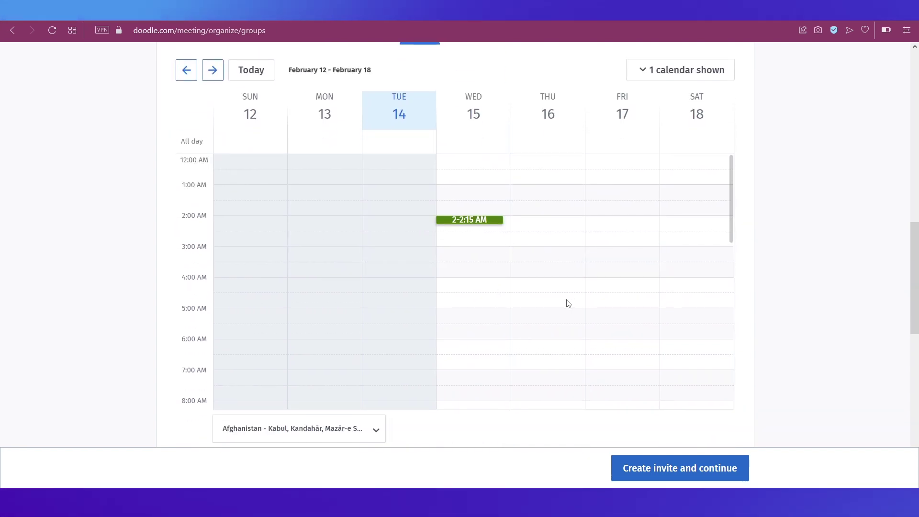
left_click(547, 304)
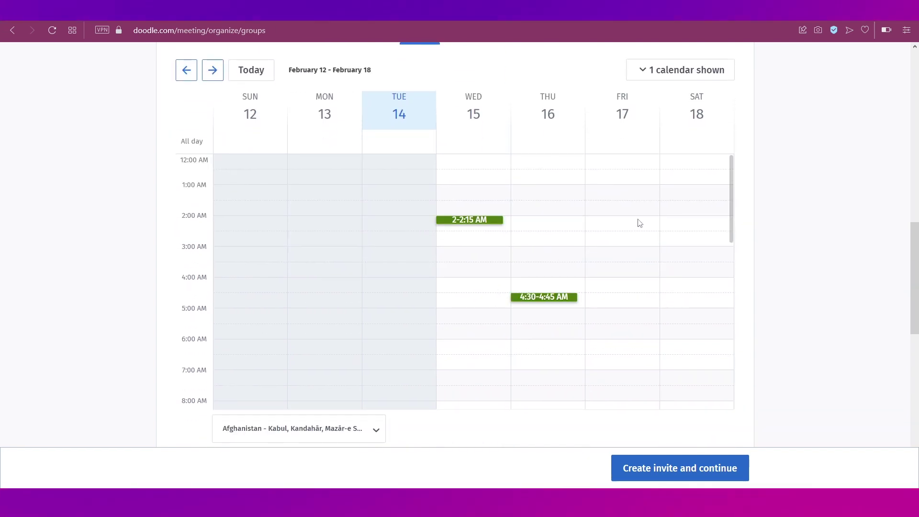
left_click(638, 221)
left_click(692, 348)
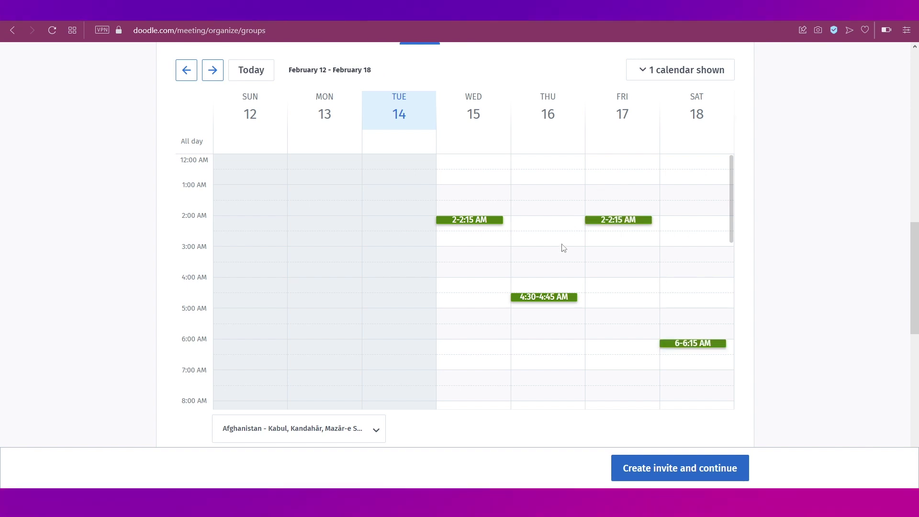
scroll(575, 259, "up", 3)
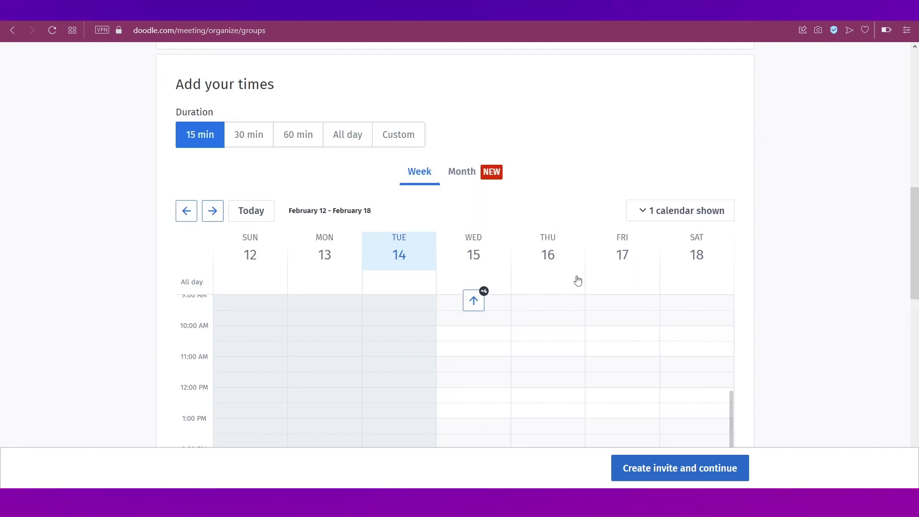
Create Poll1 with its four chosen 15-minute time options.
left_click(683, 470)
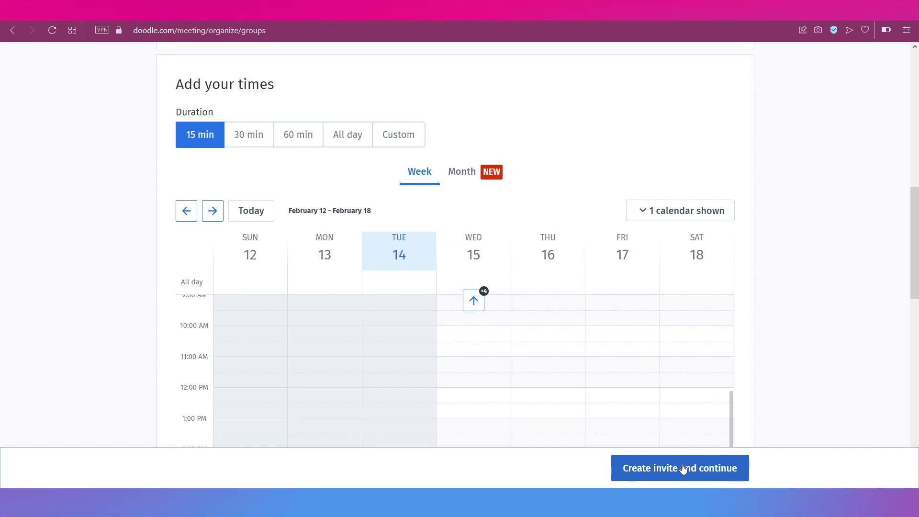
scroll(452, 310, "down", 2)
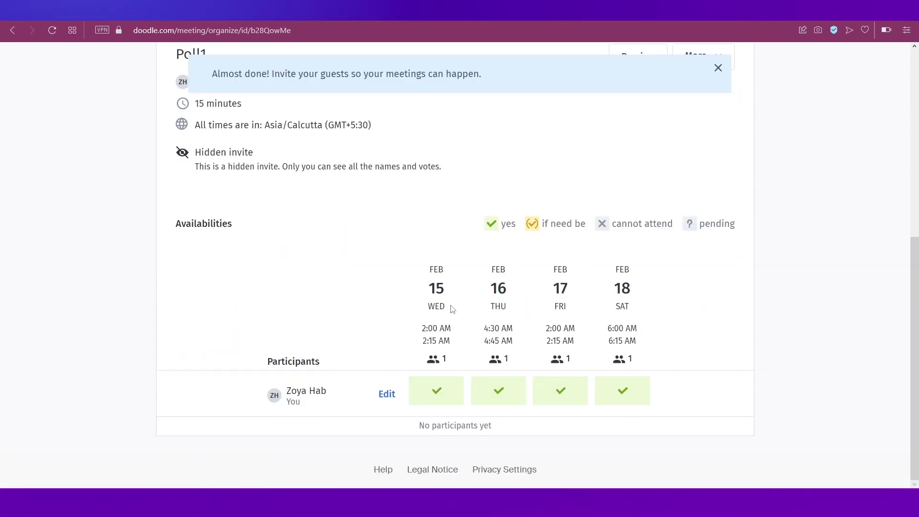
scroll(452, 309, "up", 3)
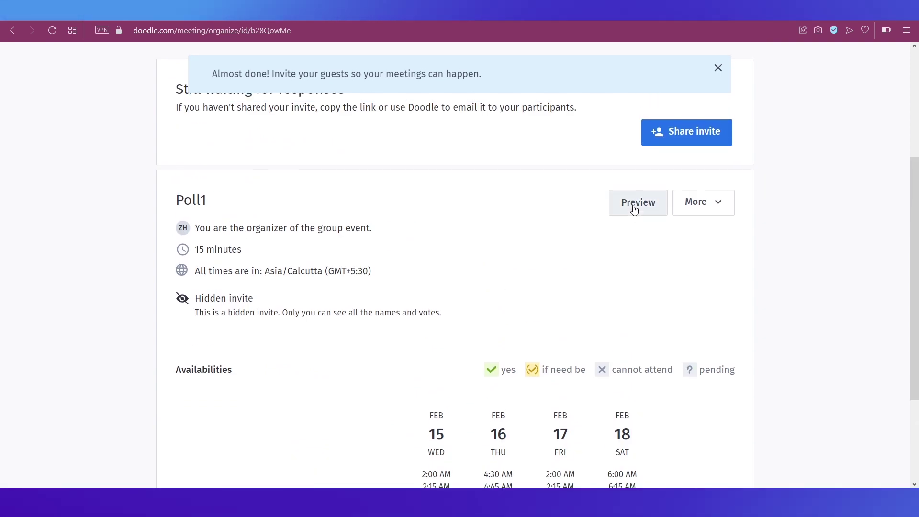
Preview Poll1 as a participant, answering Thursday 16 with Yes, then If need be.
left_click(637, 207)
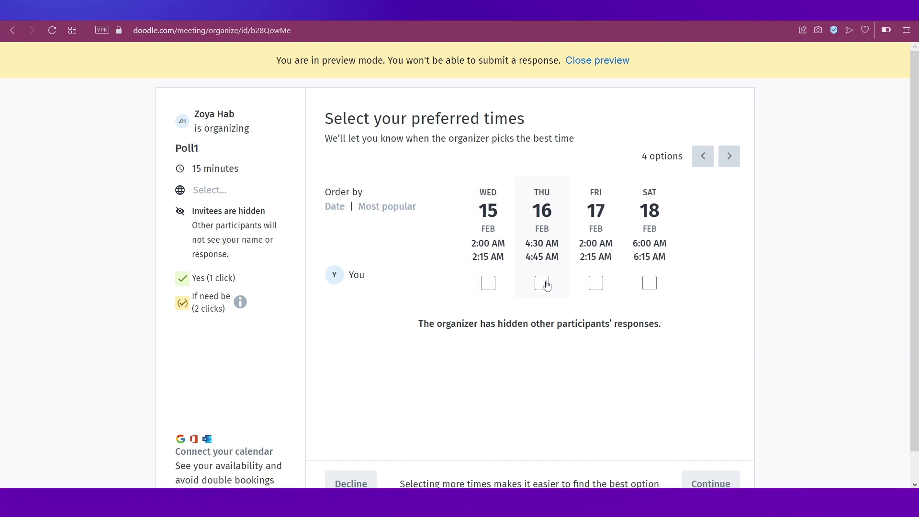
left_click(542, 283)
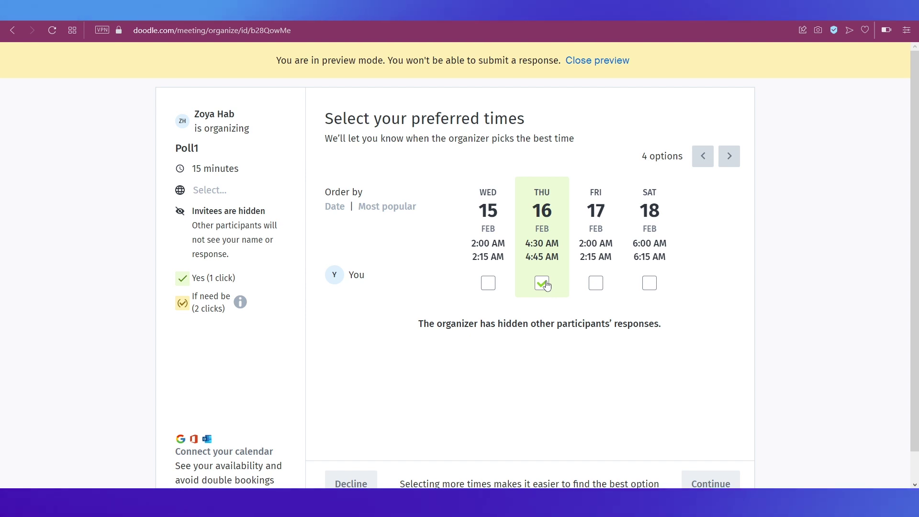
left_click(546, 284)
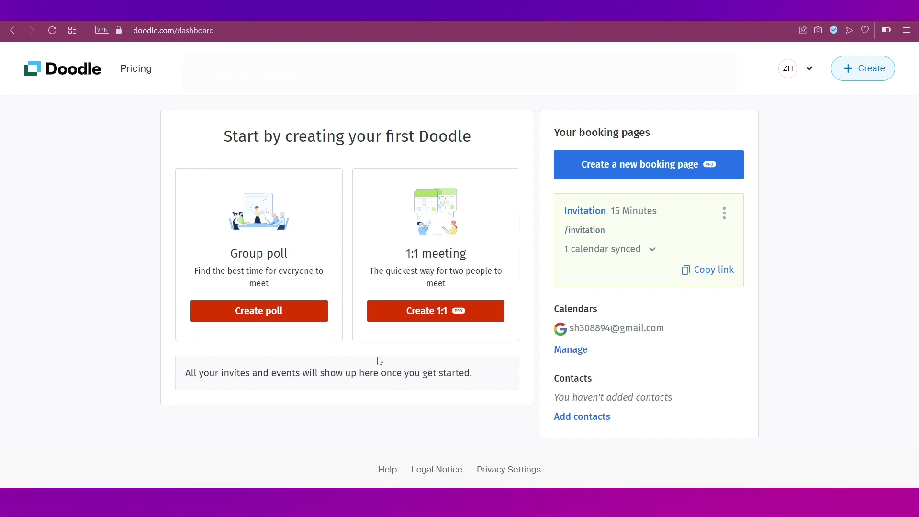
left_click(430, 318)
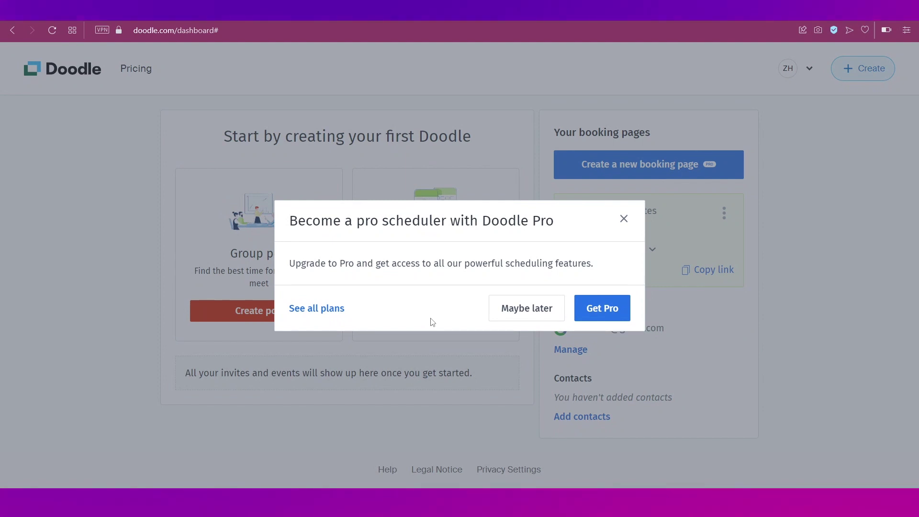
left_click(623, 219)
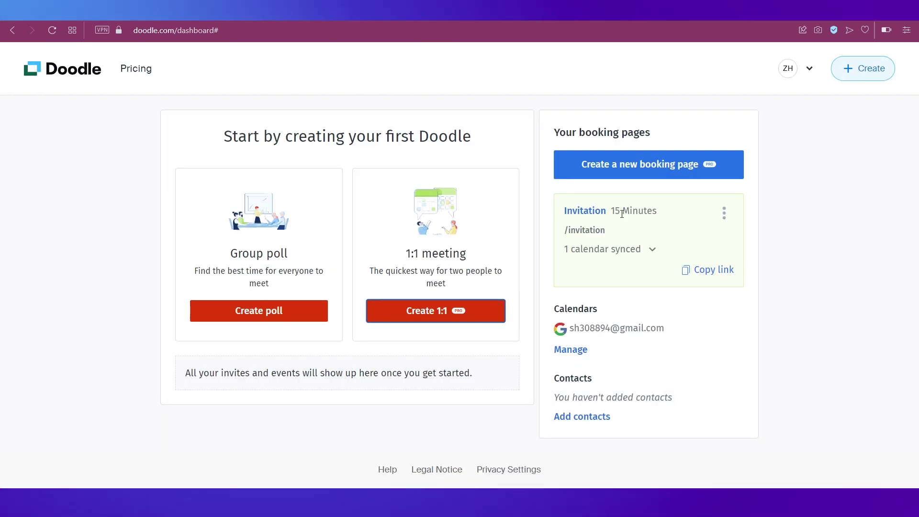